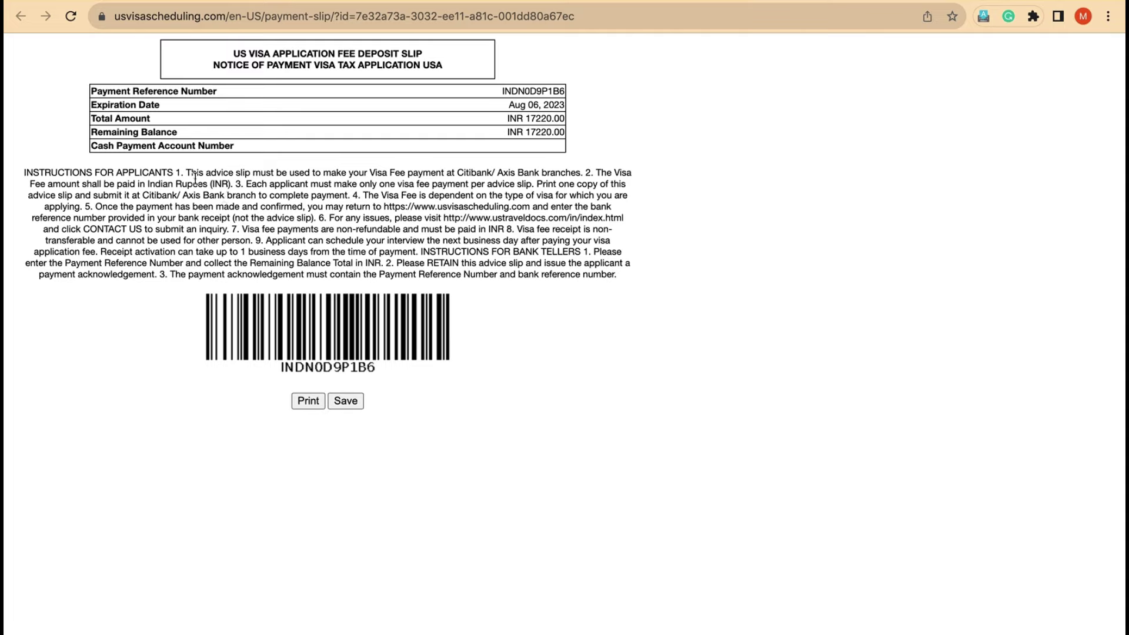
# Step: Highlight the listed bank branches and the barcode on the deposit slip, then clear the highlights
pyautogui.moveTo(457, 173); pyautogui.dragTo(581, 175)
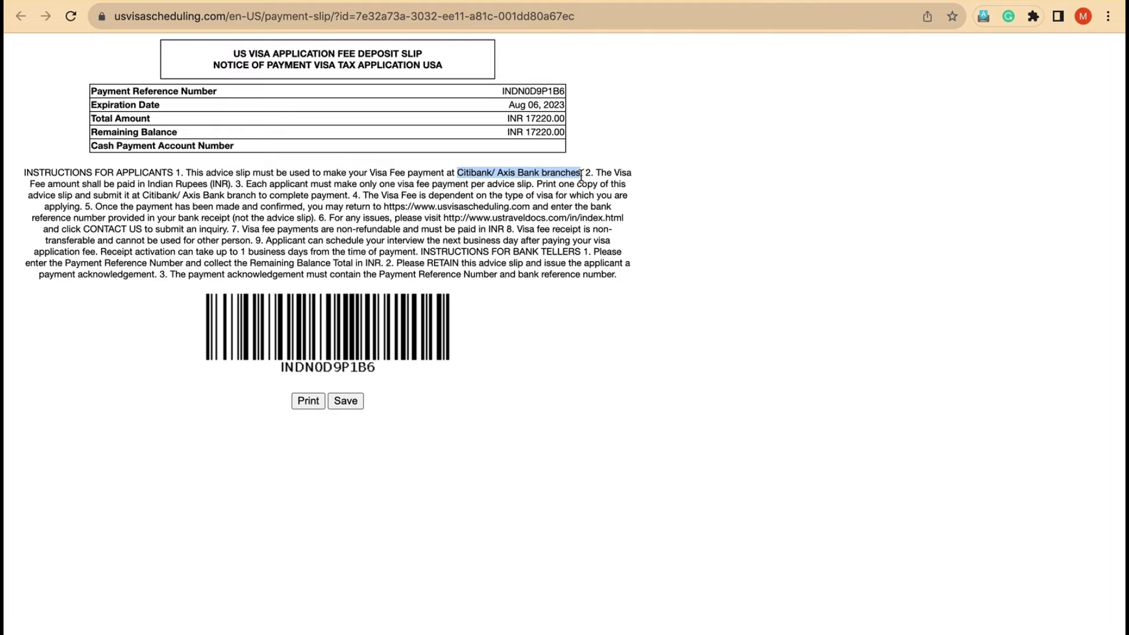
pyautogui.click(533, 416)
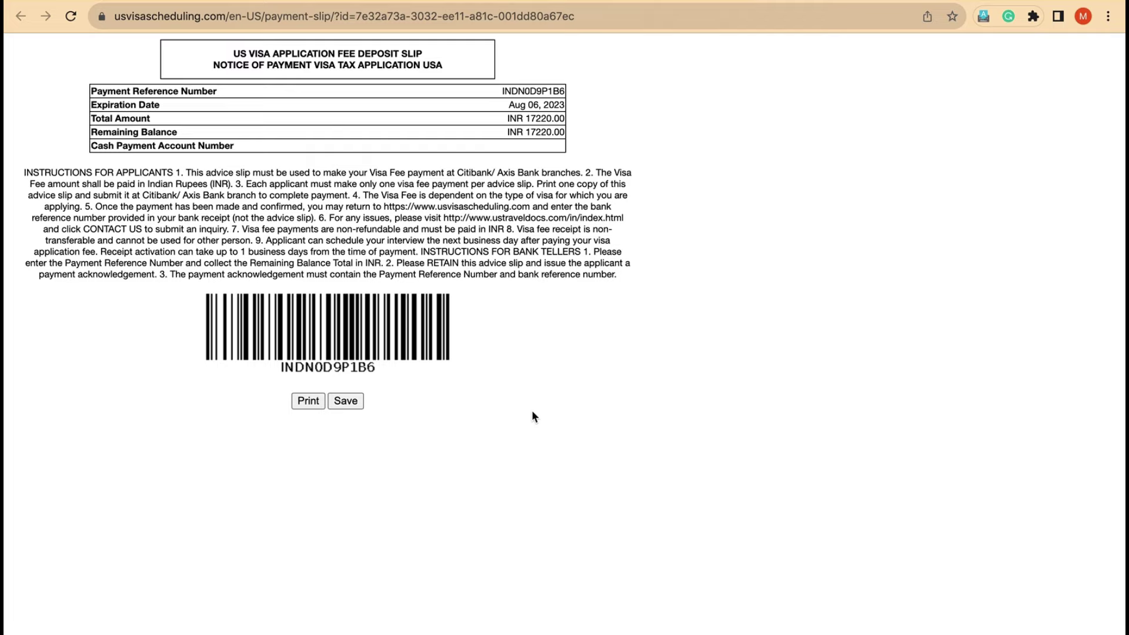
pyautogui.moveTo(467, 338); pyautogui.dragTo(278, 350)
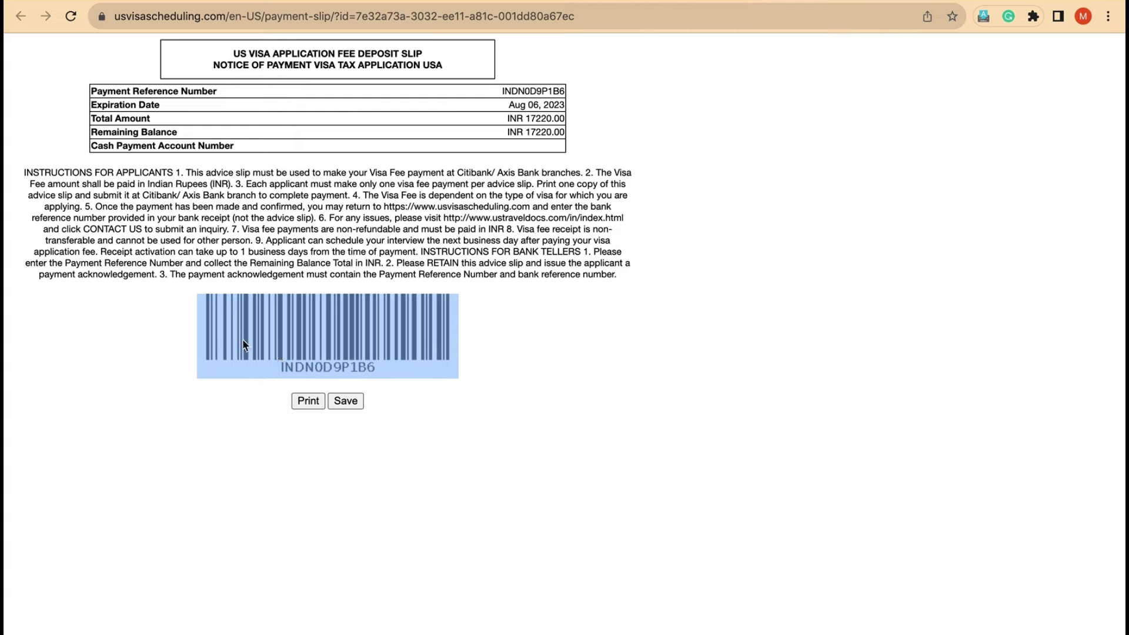
pyautogui.click(489, 464)
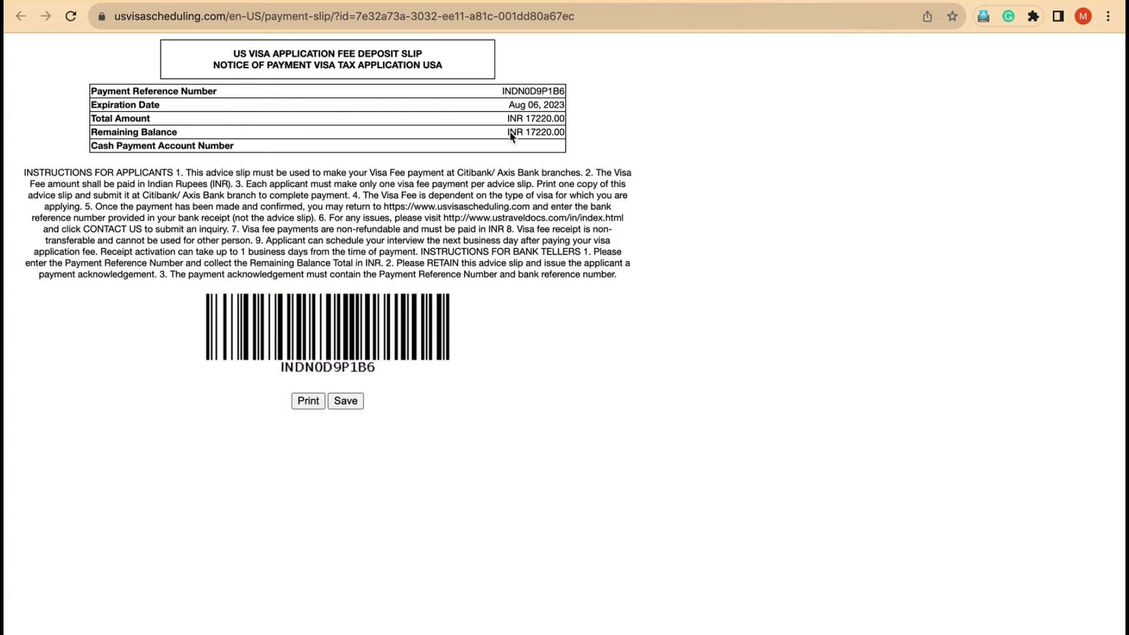
# Step: Print the deposit slip with the Save as PDF destination and save the file
pyautogui.click(308, 401)
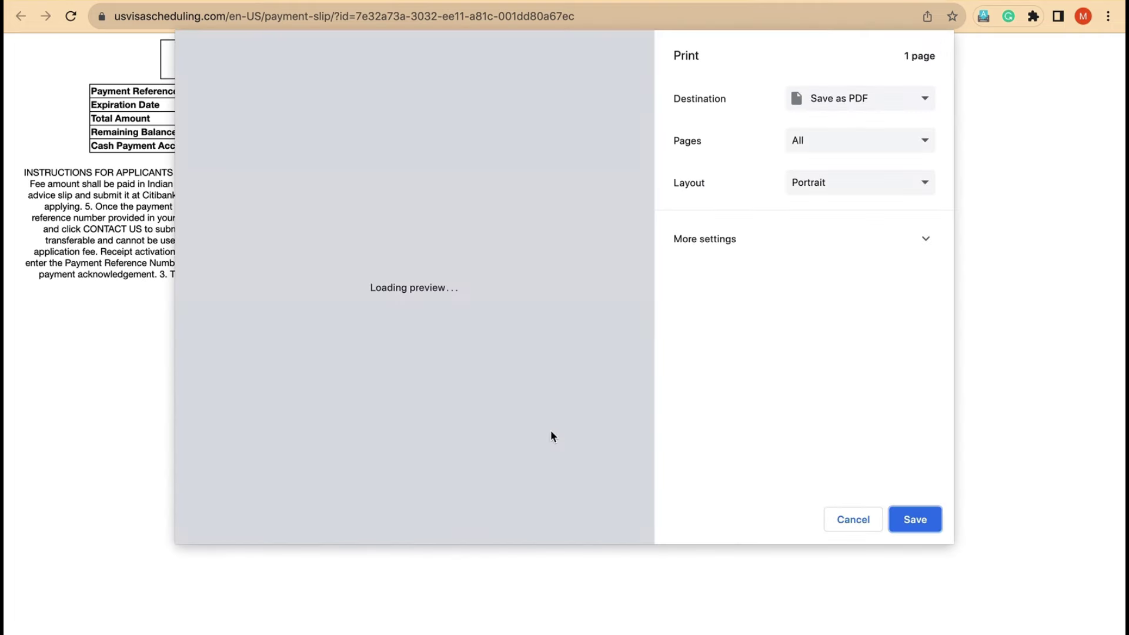
pyautogui.click(922, 521)
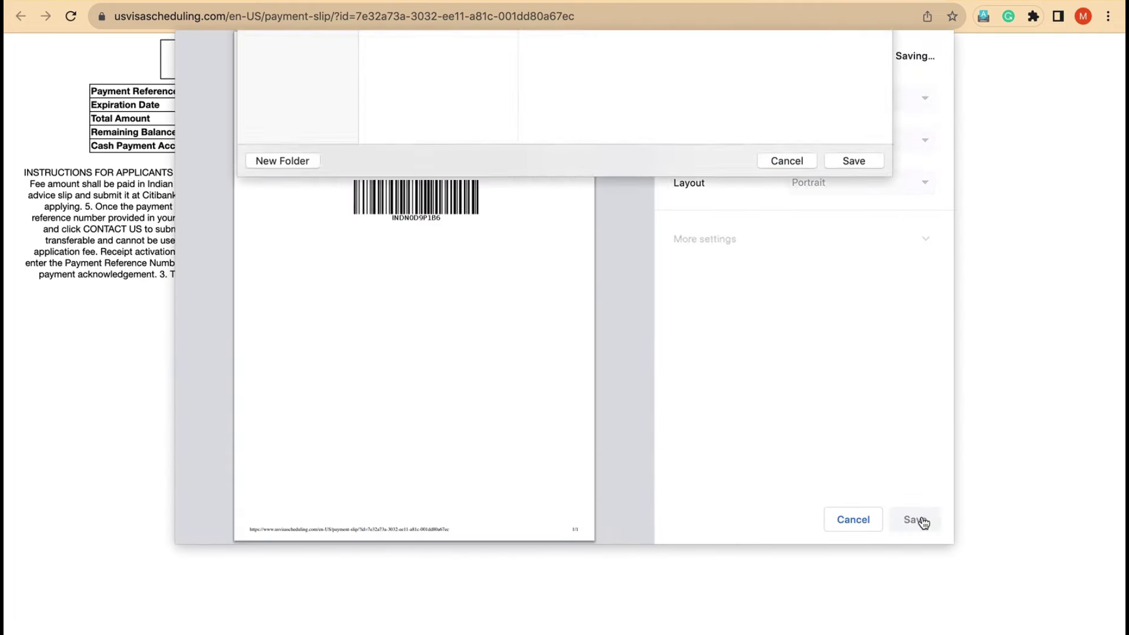
pyautogui.click(852, 363)
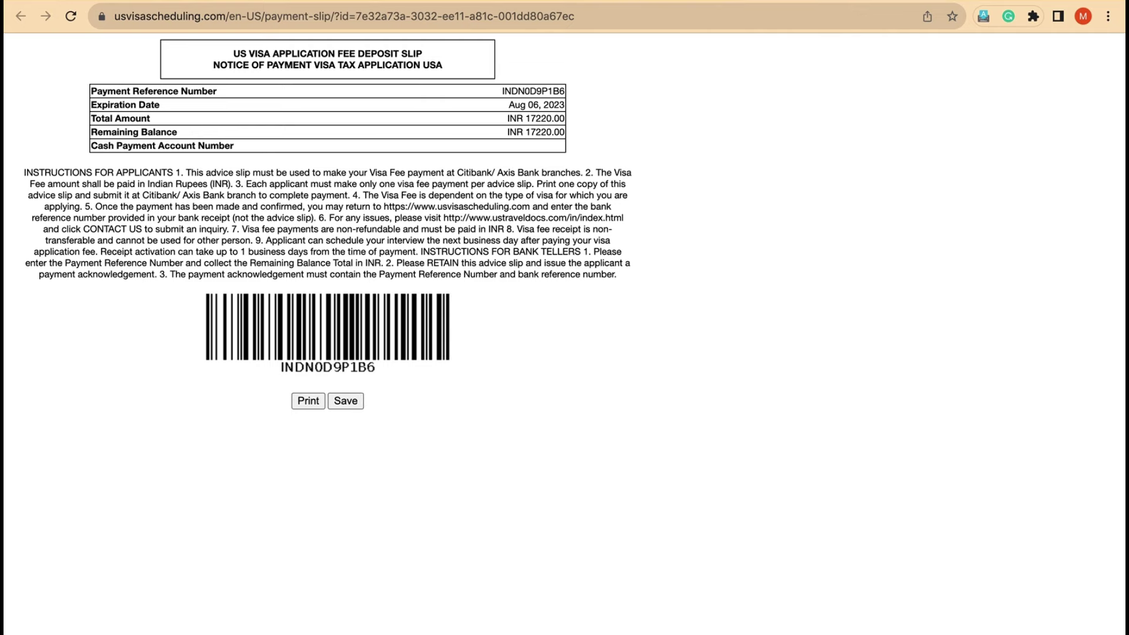
# Step: Return to Single/Family Payment and submit VFS Credit/Debit Cards as the MRV fee payment type
pyautogui.click(582, 3)
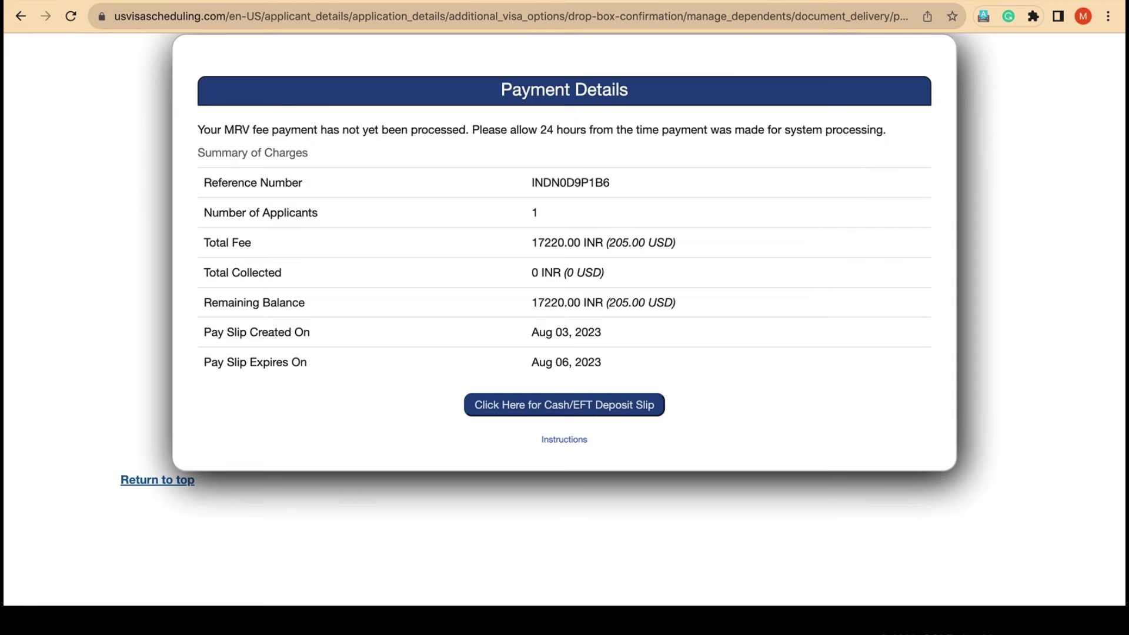
pyautogui.scroll(5, 529, 276)
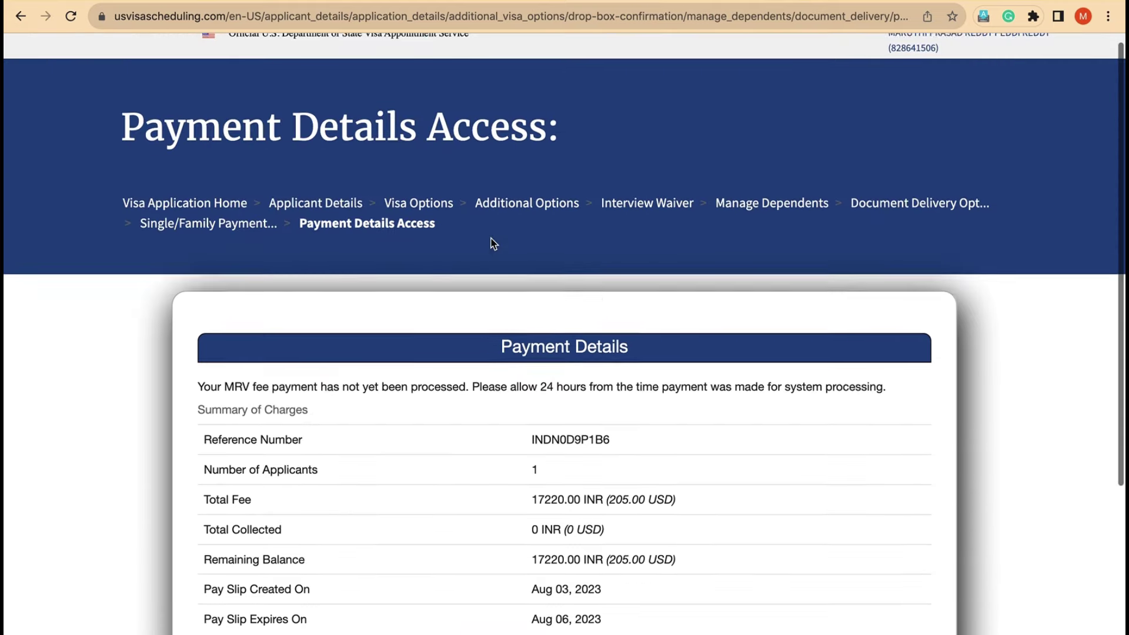
pyautogui.click(240, 231)
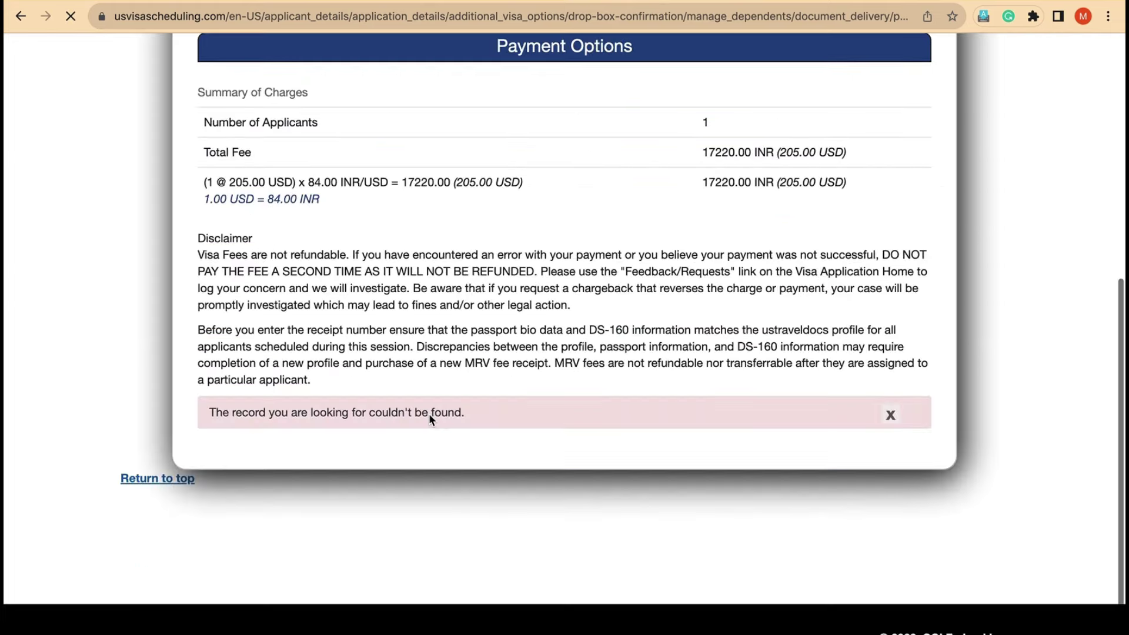
pyautogui.scroll(-10, 428, 413)
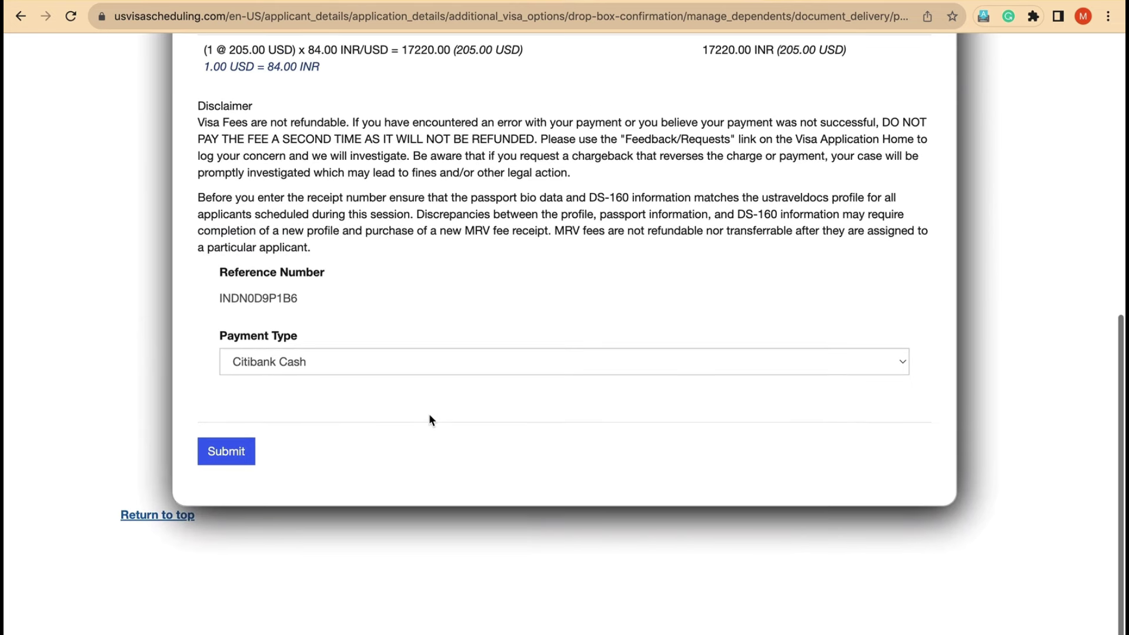
pyautogui.click(410, 362)
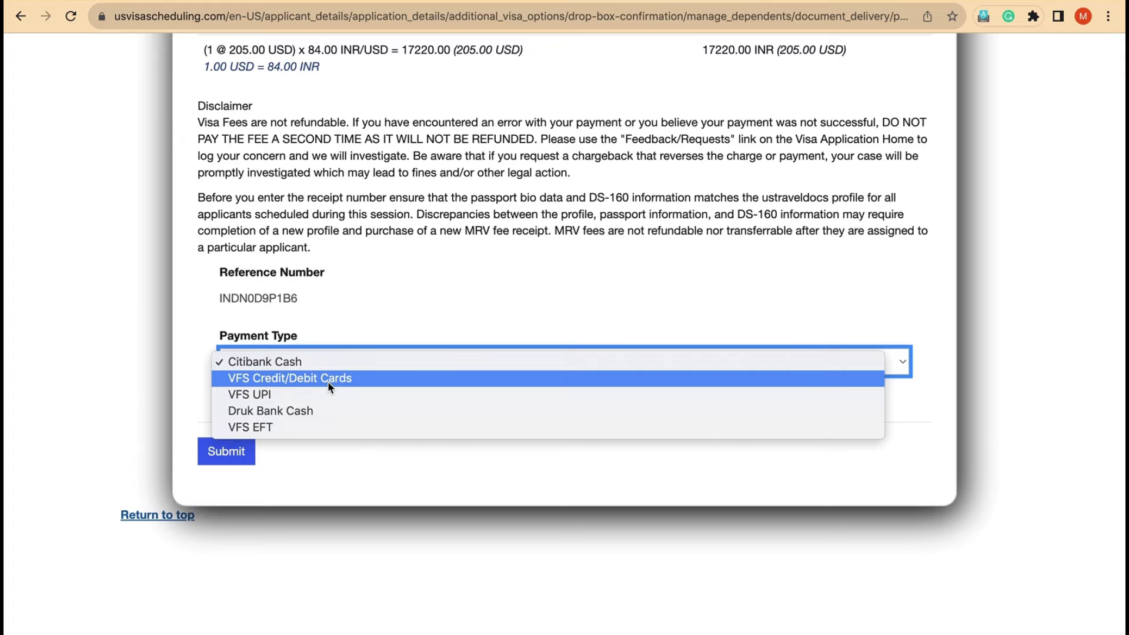
pyautogui.click(329, 379)
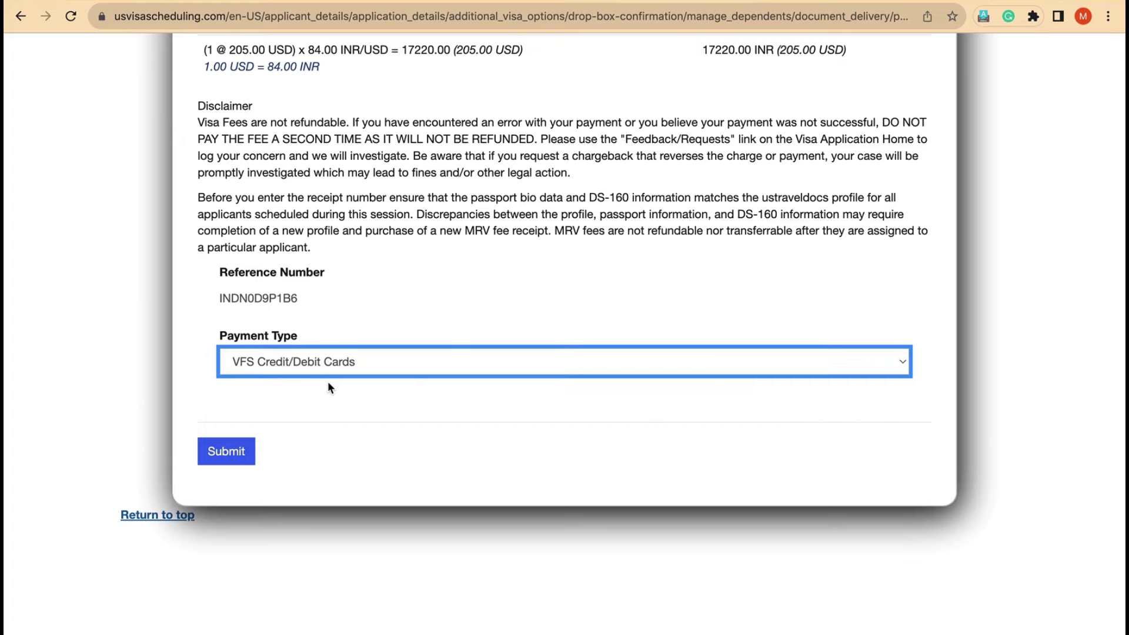
pyautogui.click(221, 457)
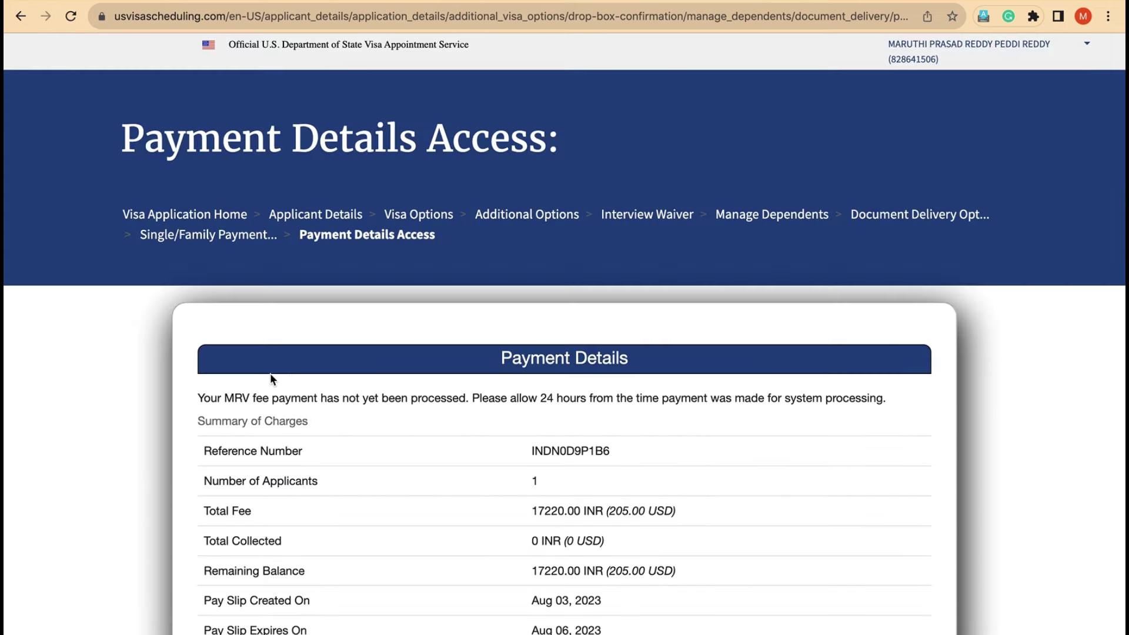
pyautogui.scroll(-5, 288, 374)
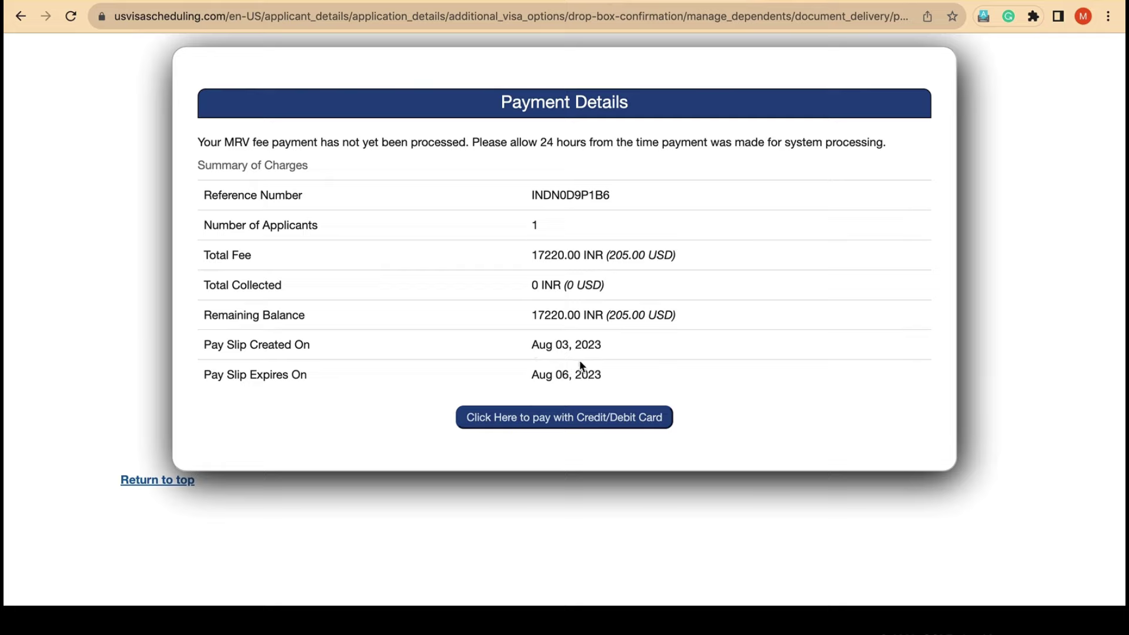
# Step: Start the card payment to bring up the VFS Global visa fee form
pyautogui.click(552, 427)
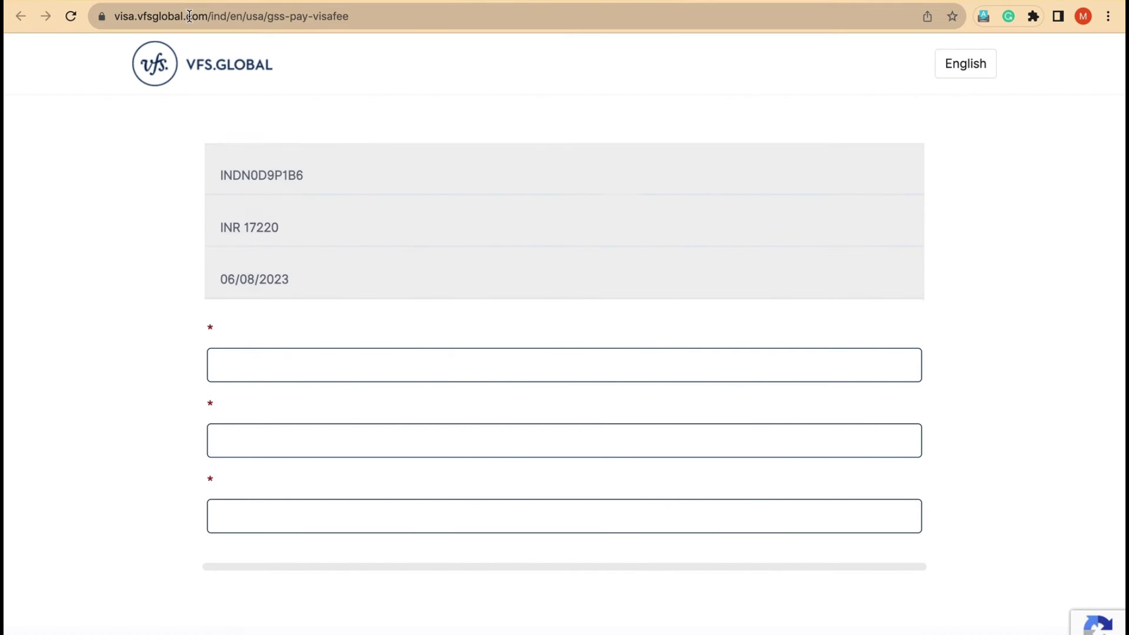
pyautogui.hotkey('ctrl', 'Up')
pyautogui.click(546, 14)
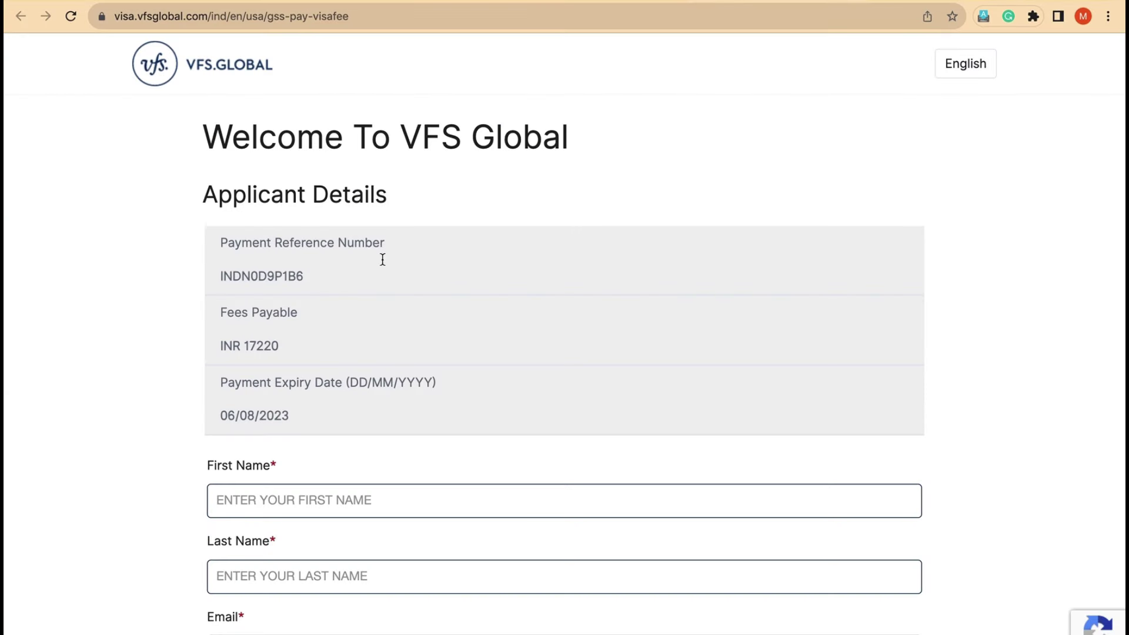
pyautogui.scroll(-3, 404, 173)
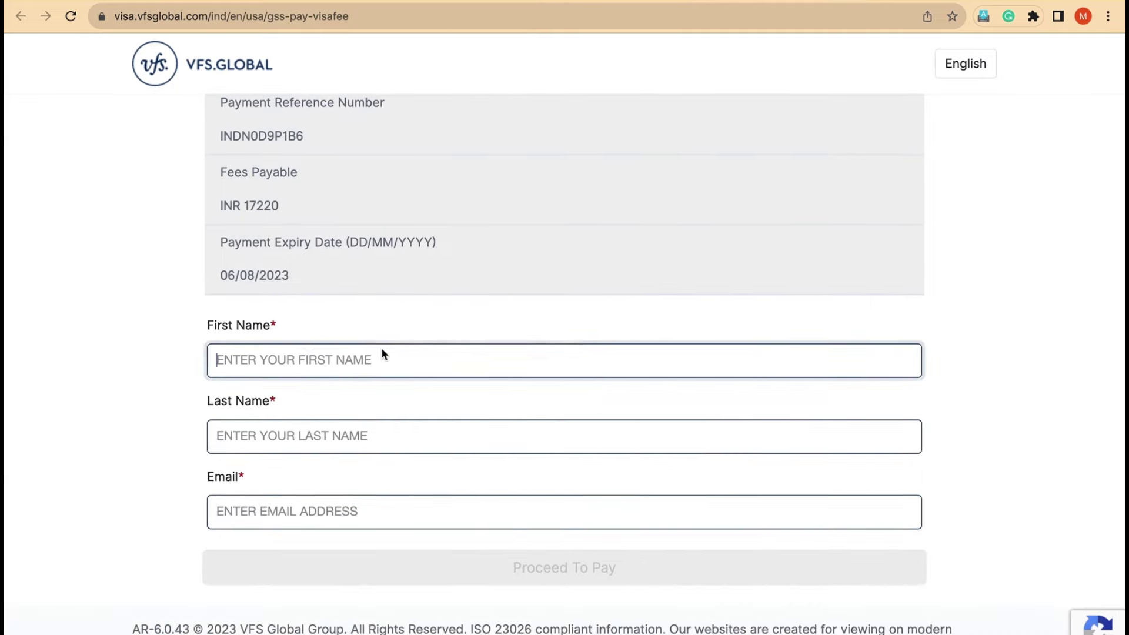
# Step: Enter the applicant's first name, last name and e-mail address, correcting typos
pyautogui.click(371, 360)
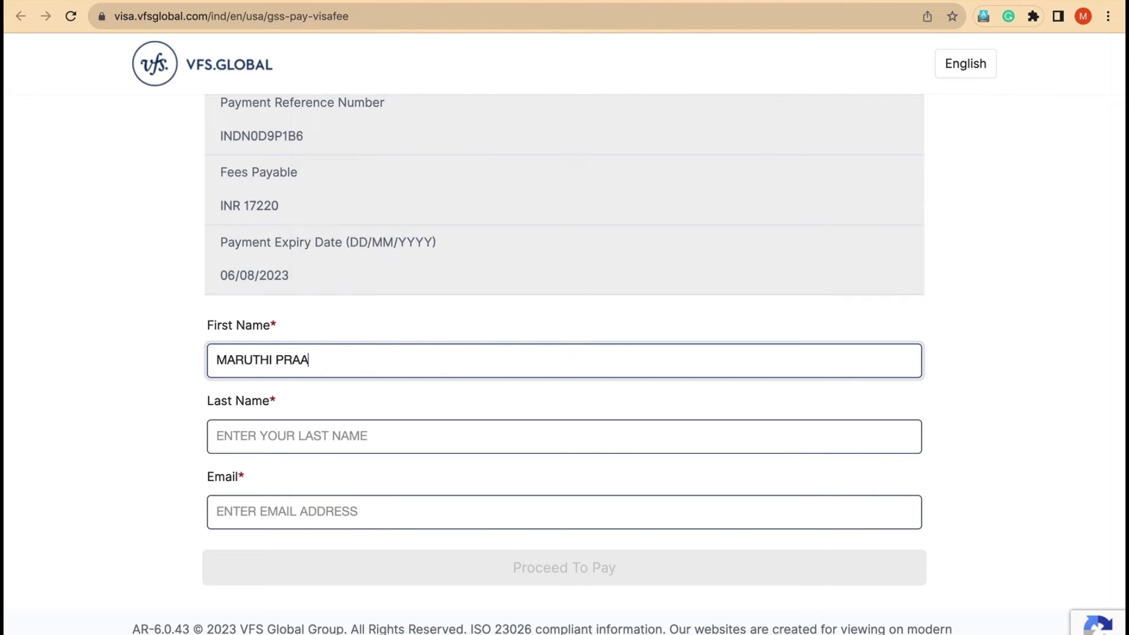
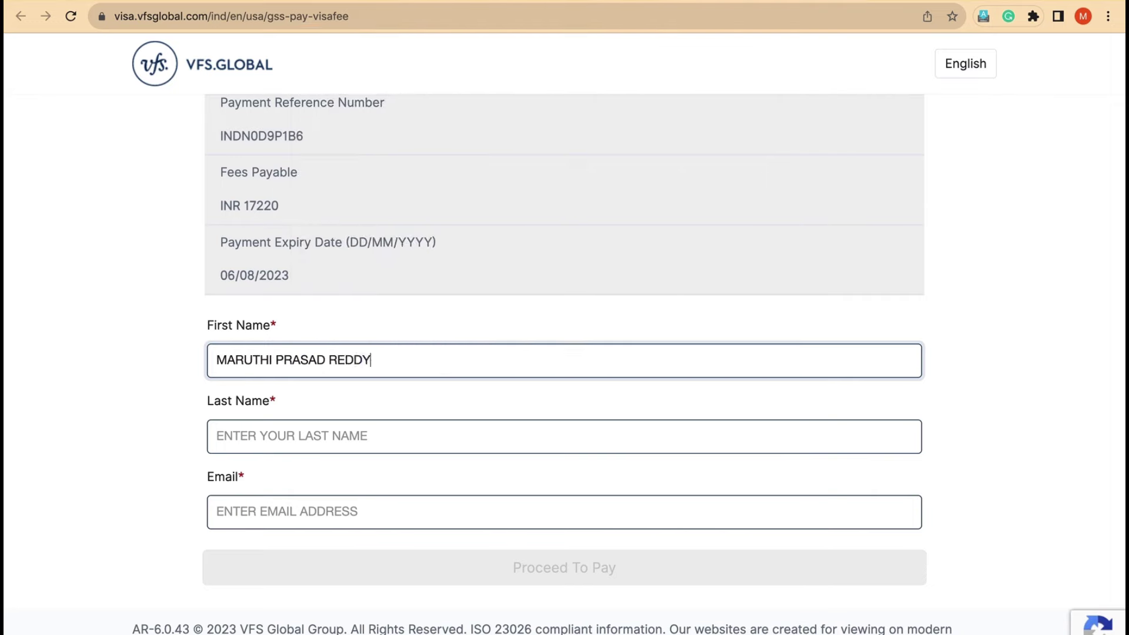
pyautogui.press('Tab')
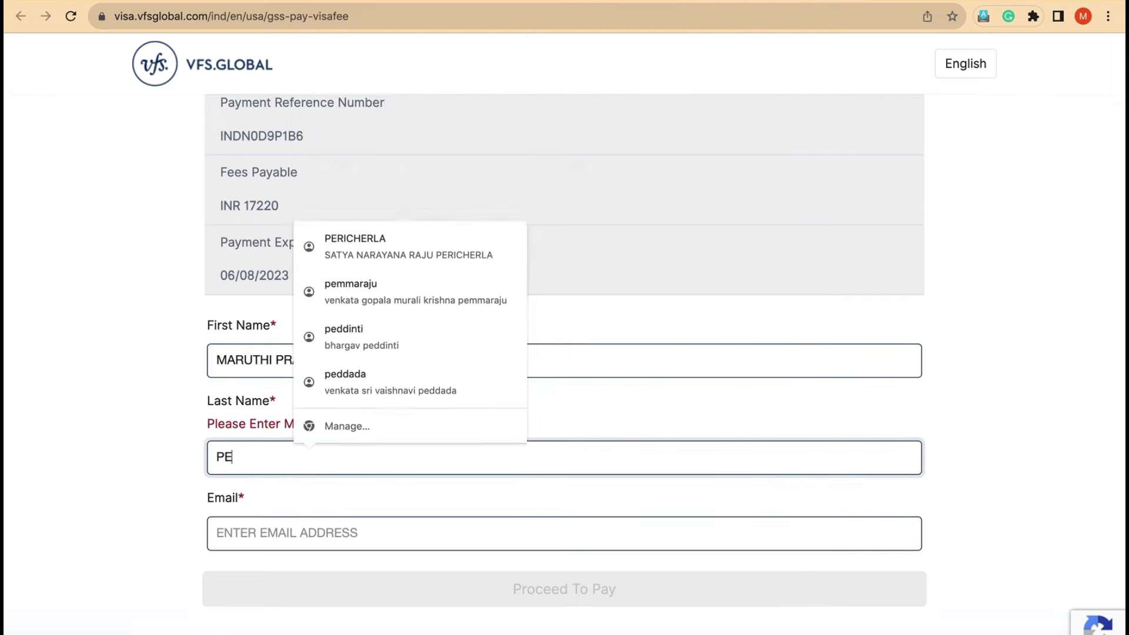
pyautogui.press('Tab')
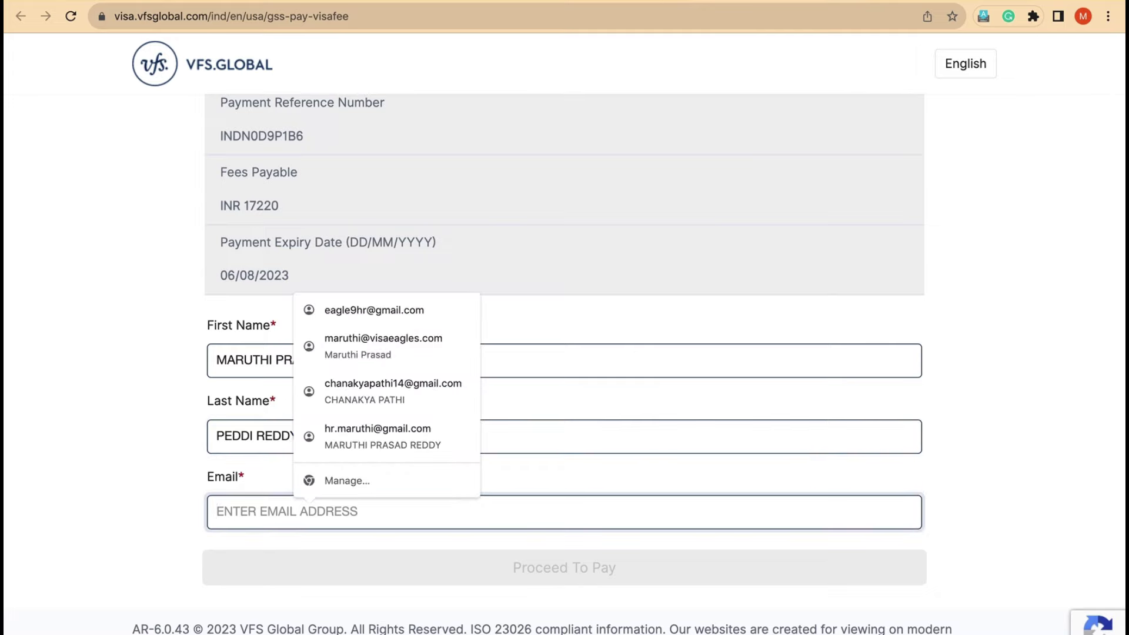
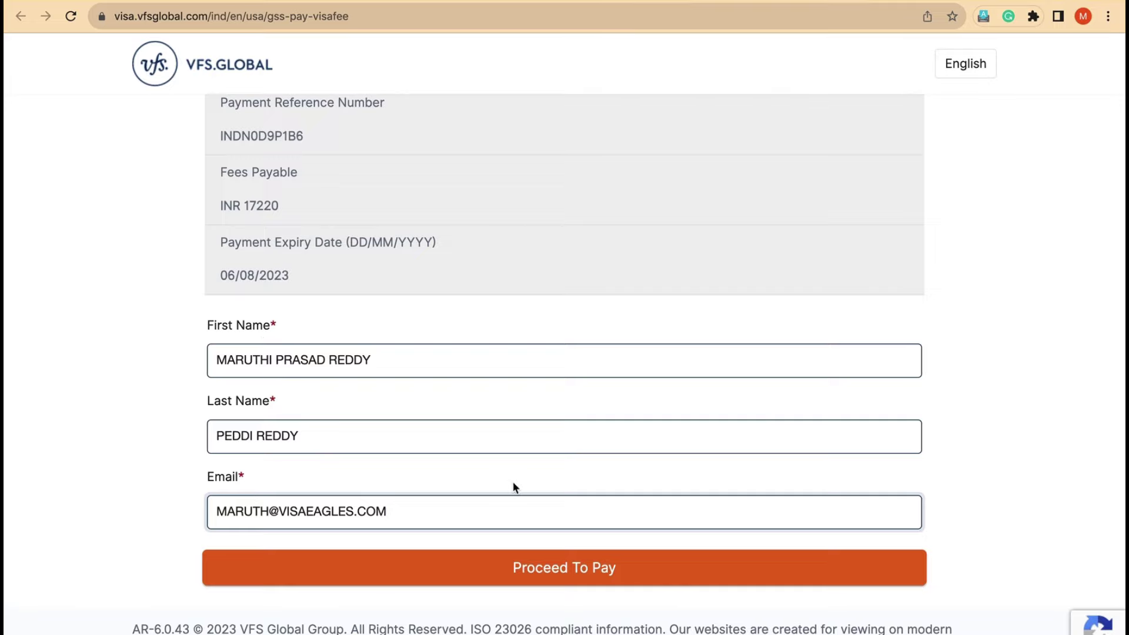
pyautogui.click(578, 568)
pyautogui.scroll(-3, 591, 470)
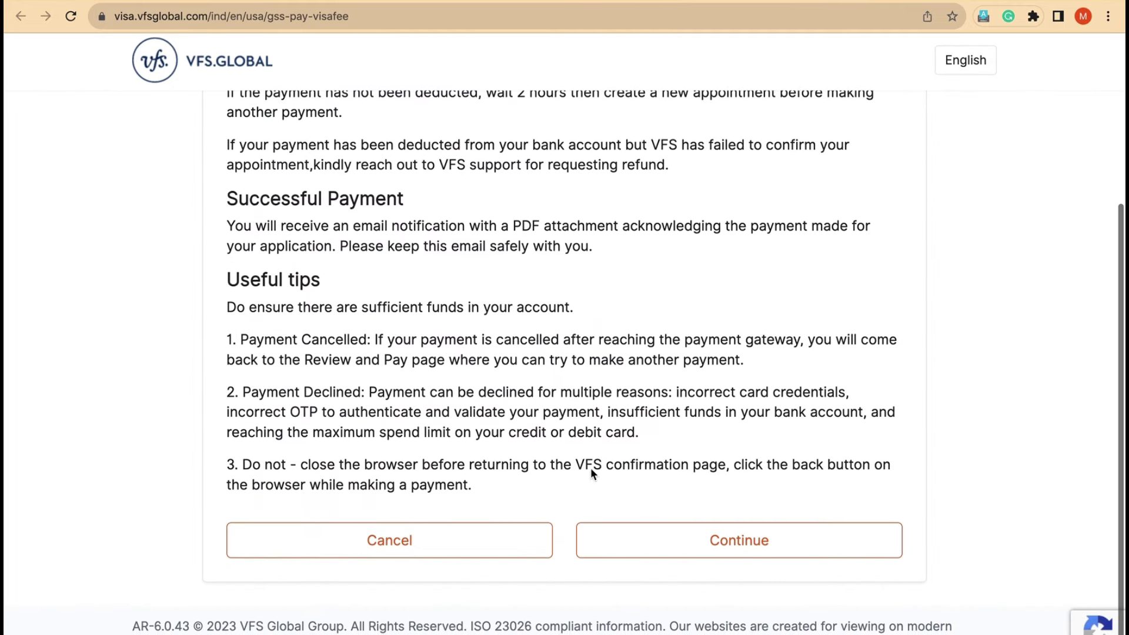
pyautogui.scroll(5, 591, 469)
pyautogui.scroll(1, 590, 467)
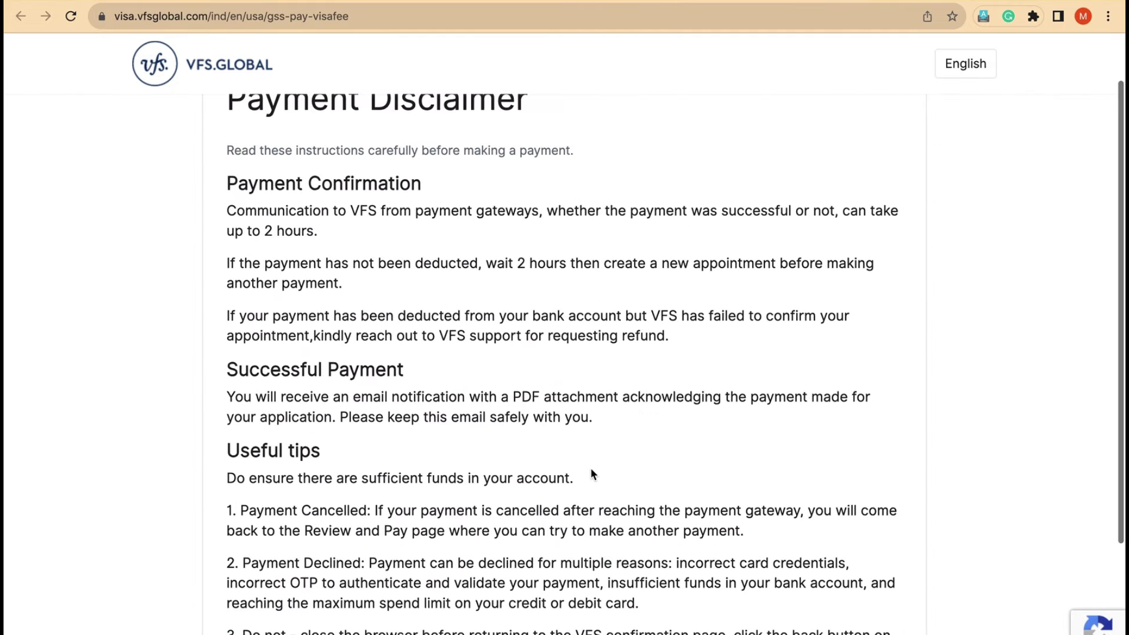
pyautogui.scroll(1, 533, 414)
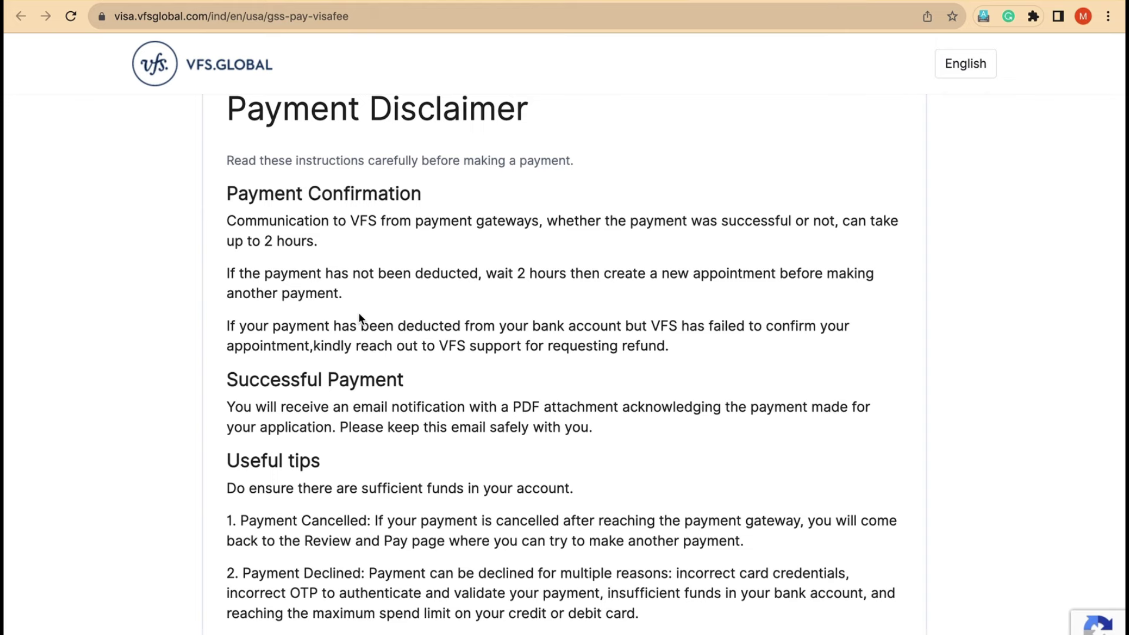
pyautogui.scroll(-3, 360, 316)
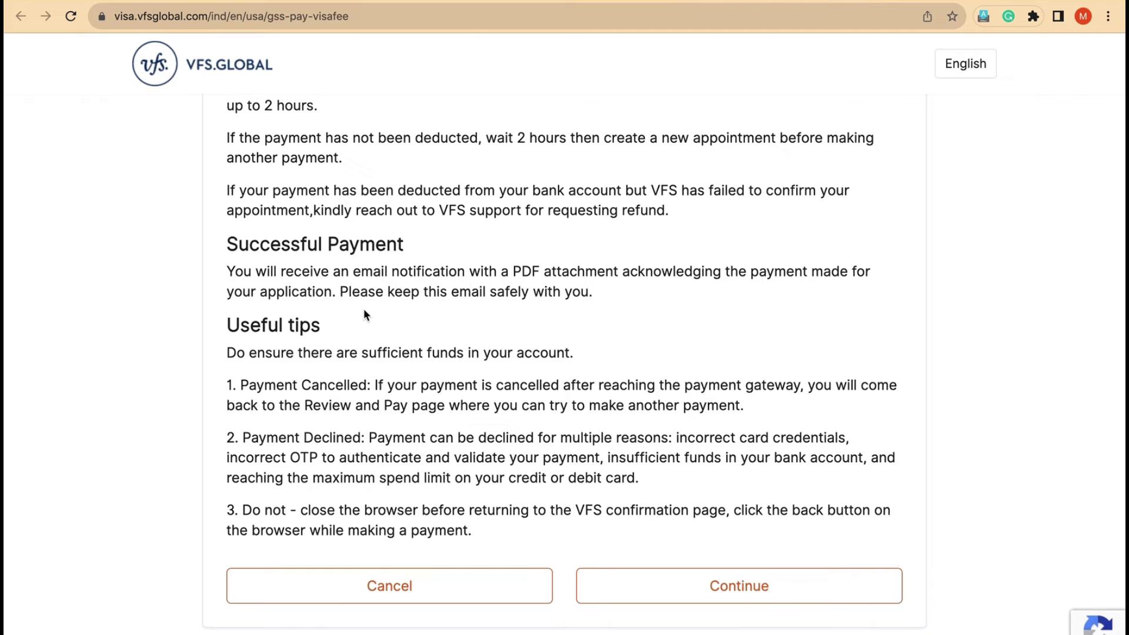
pyautogui.moveTo(438, 215); pyautogui.dragTo(663, 214)
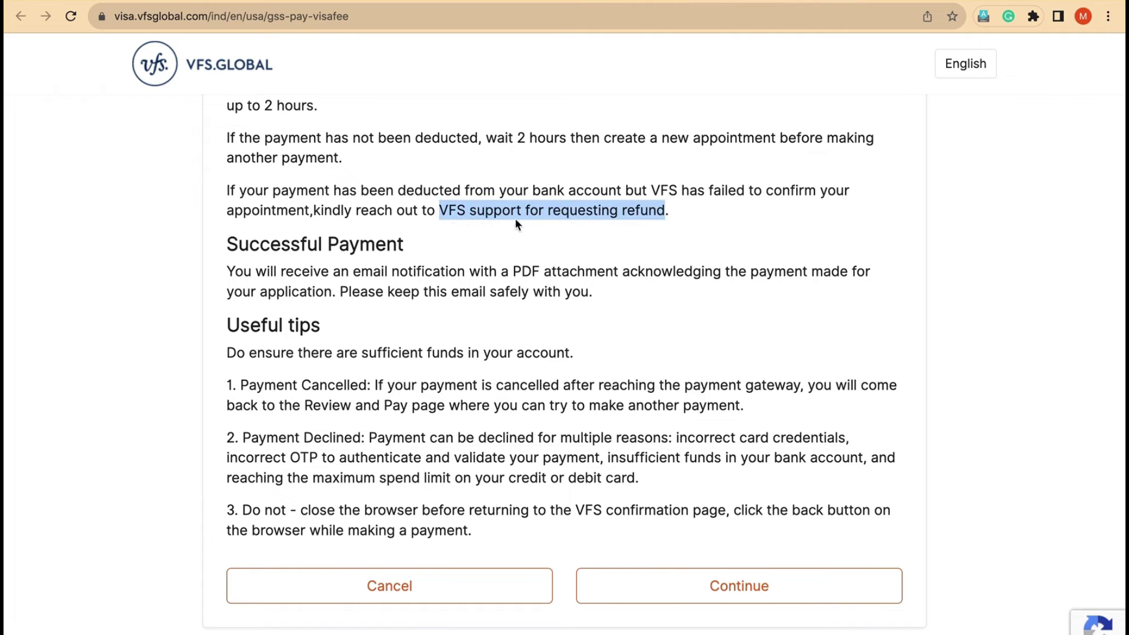
pyautogui.click(537, 206)
pyautogui.scroll(-1, 506, 270)
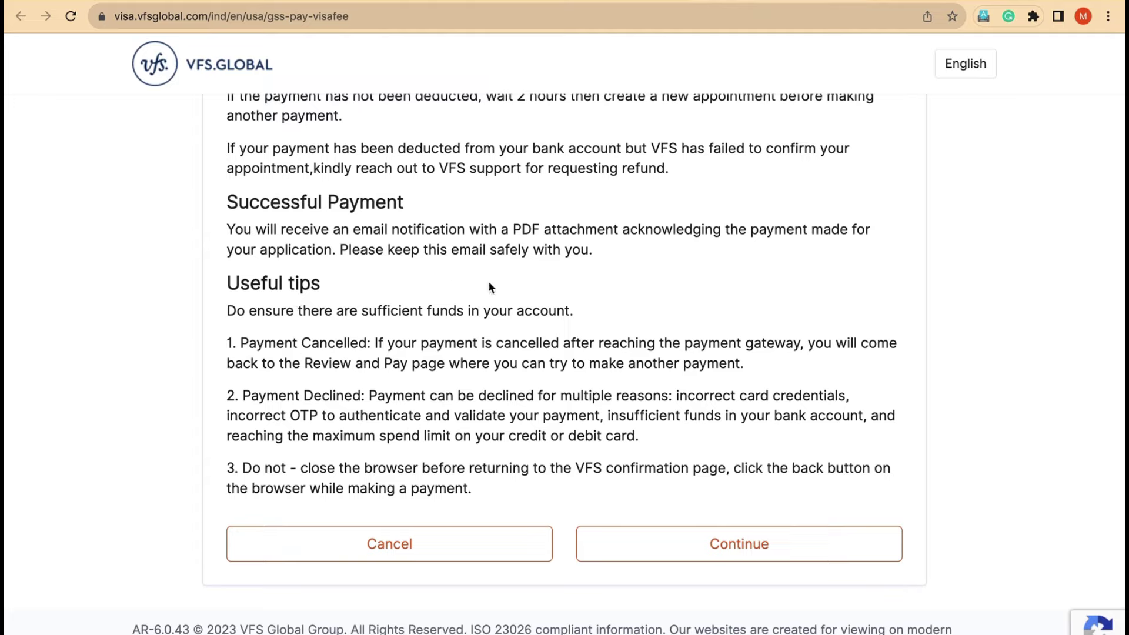
# Step: Accept the payment disclaimer to reach the CCAvenue checkout for INR 17220.00
pyautogui.click(739, 550)
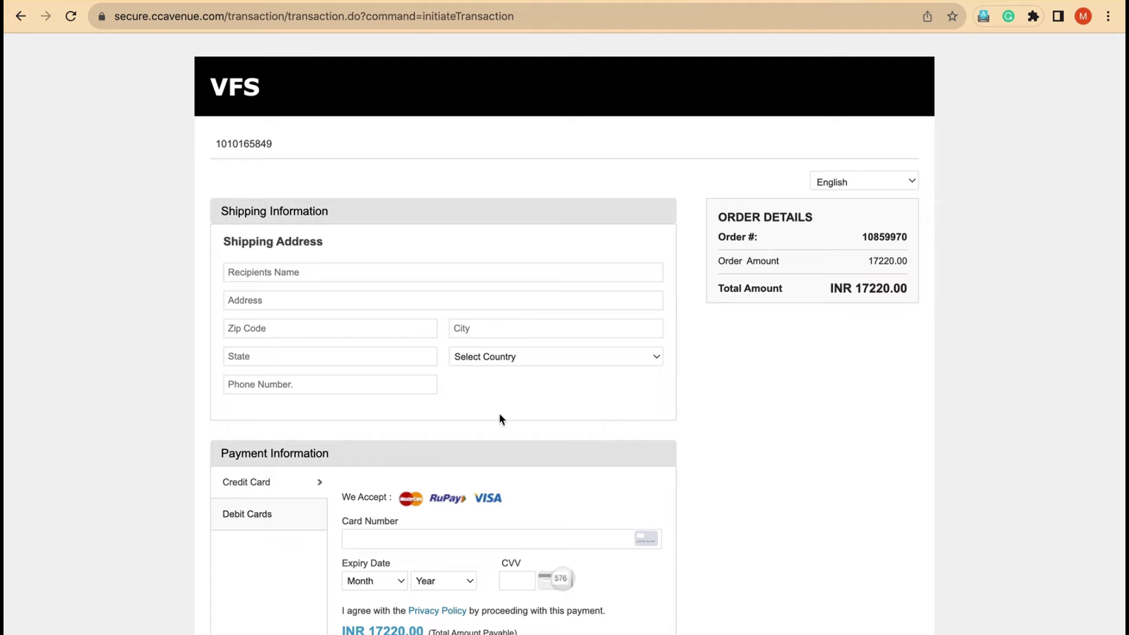
pyautogui.scroll(-3, 499, 414)
pyautogui.scroll(2, 498, 413)
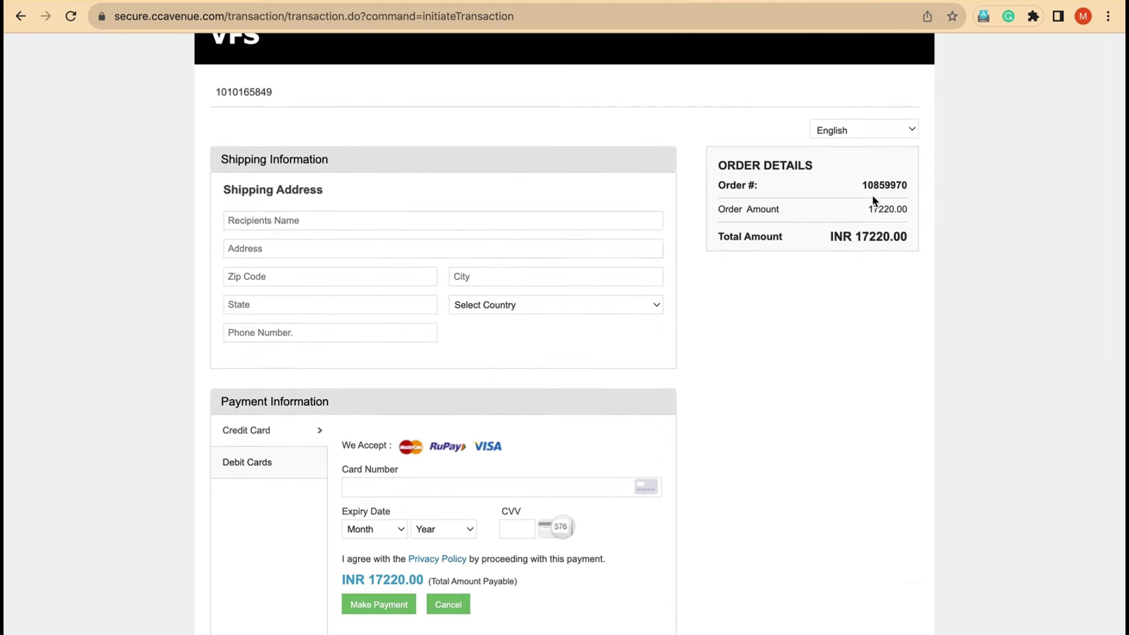
# Step: Enter the recipient's name and fill the shipping address from a saved autofill address
pyautogui.click(323, 220)
pyautogui.click(353, 195)
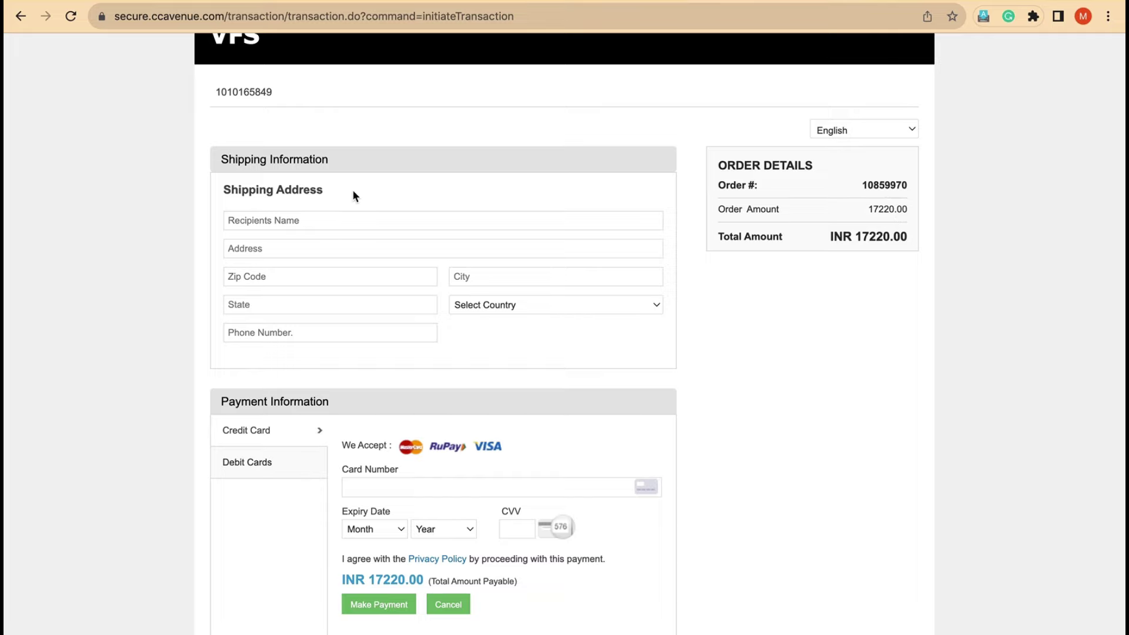
pyautogui.click(341, 219)
pyautogui.click(309, 243)
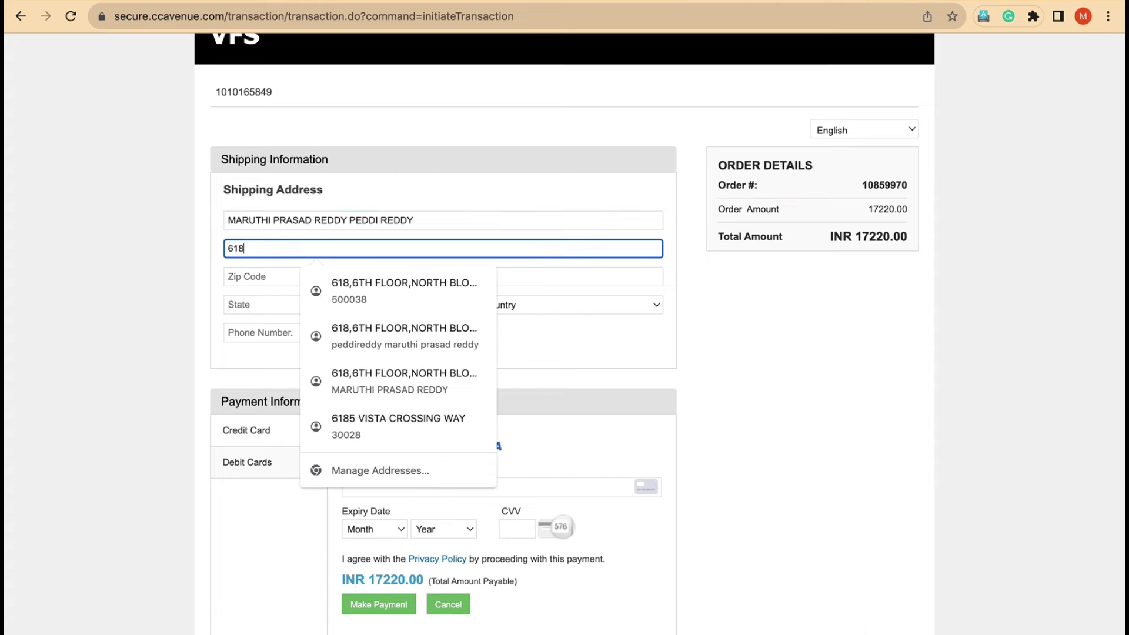
pyautogui.click(350, 273)
pyautogui.scroll(-1, 416, 322)
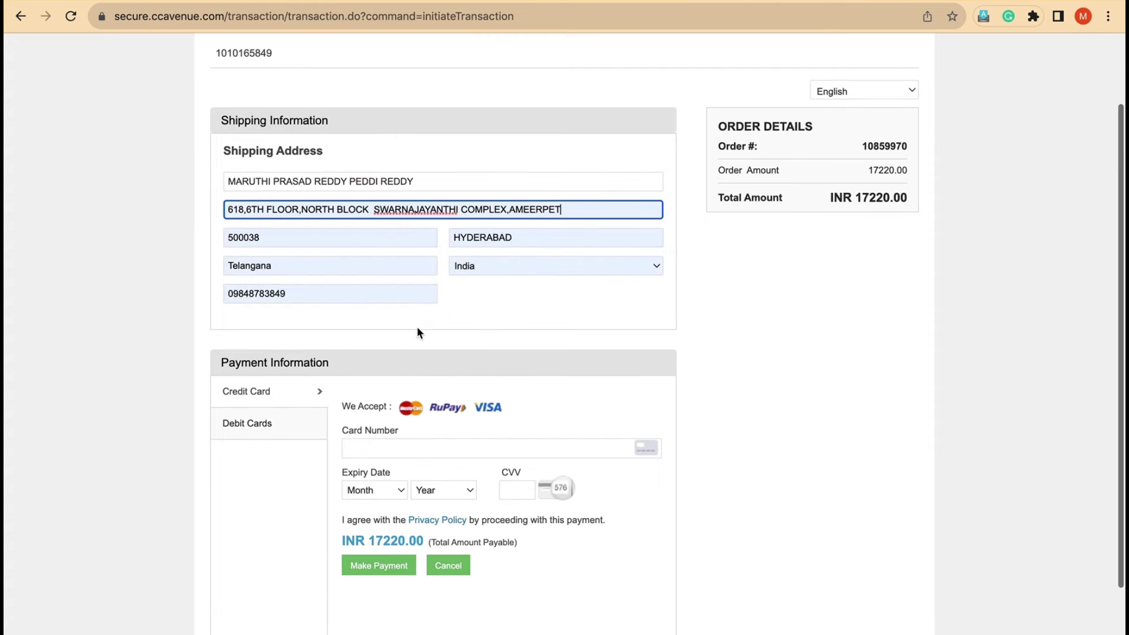
pyautogui.scroll(-2, 417, 326)
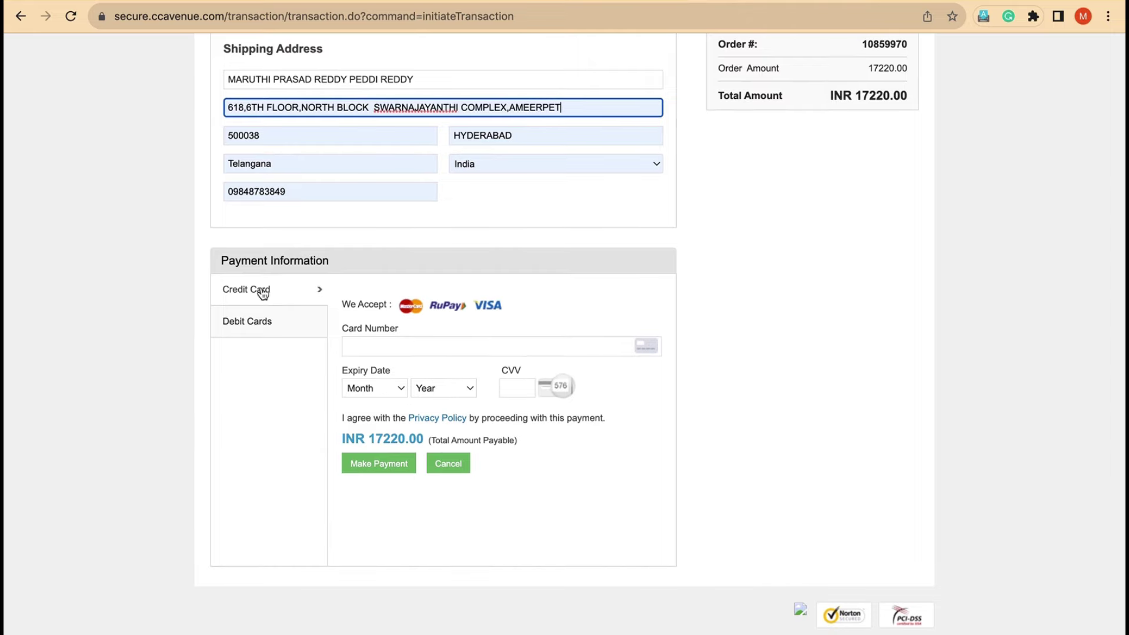
# Step: Choose the Debit Cards payment option, briefly comparing it with the credit card form
pyautogui.click(247, 325)
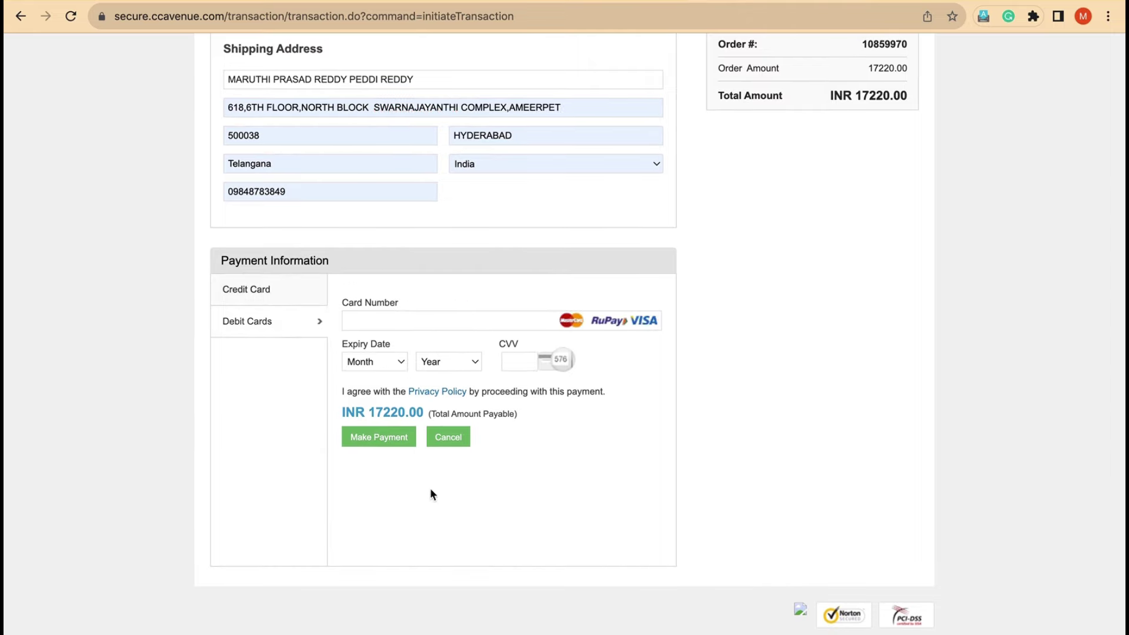
pyautogui.click(434, 322)
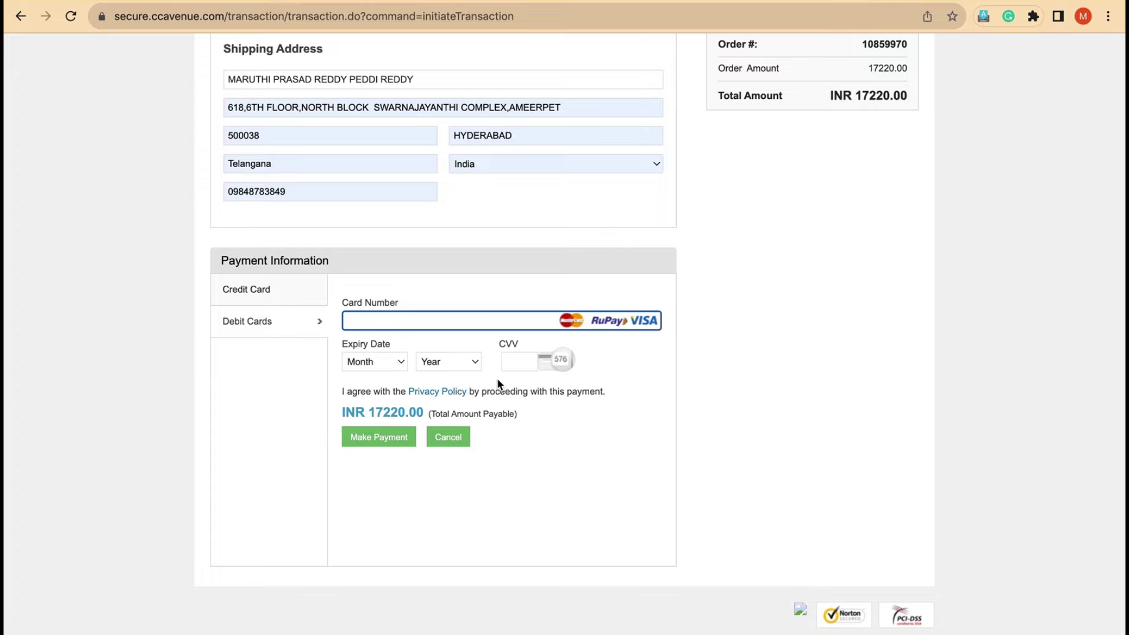
pyautogui.scroll(4, 474, 379)
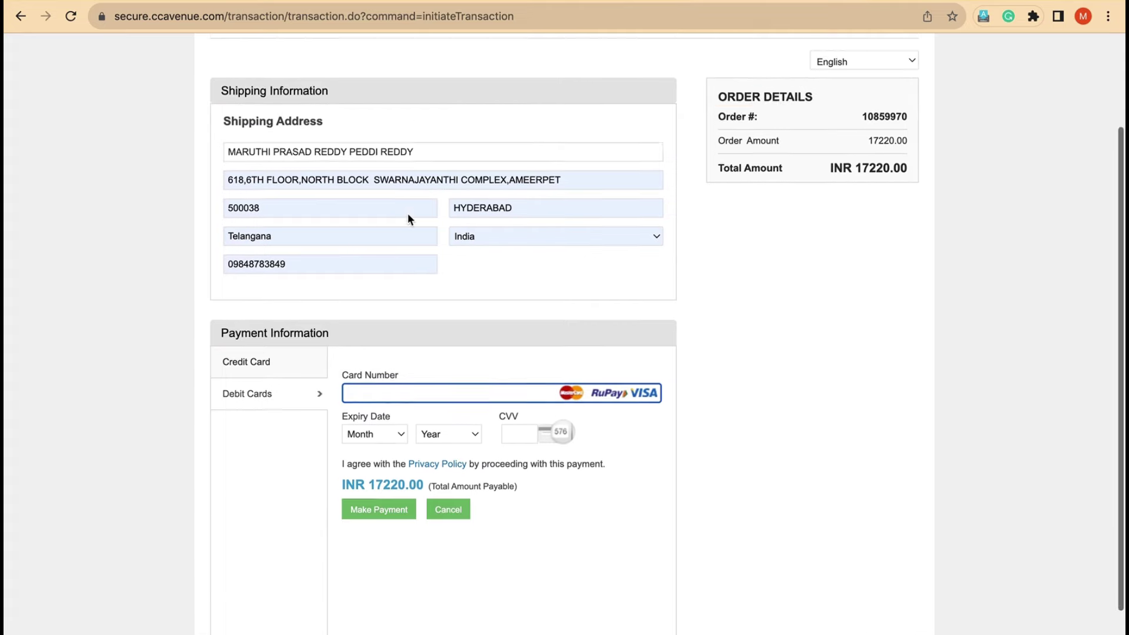
pyautogui.click(257, 481)
pyautogui.click(255, 516)
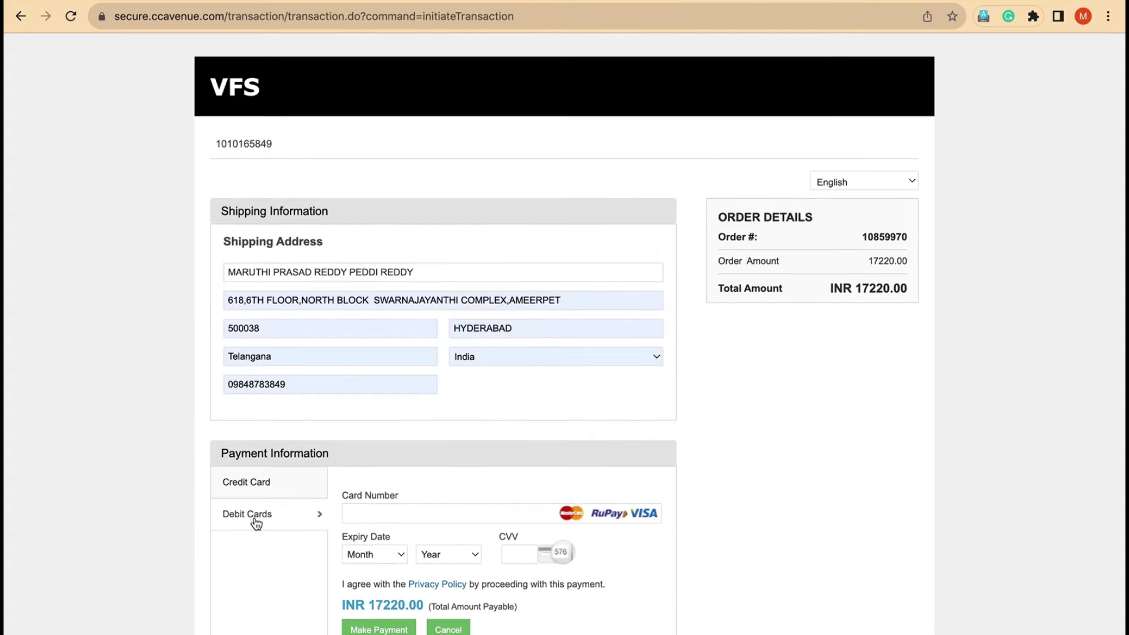
pyautogui.scroll(-4, 431, 430)
pyautogui.scroll(3, 385, 227)
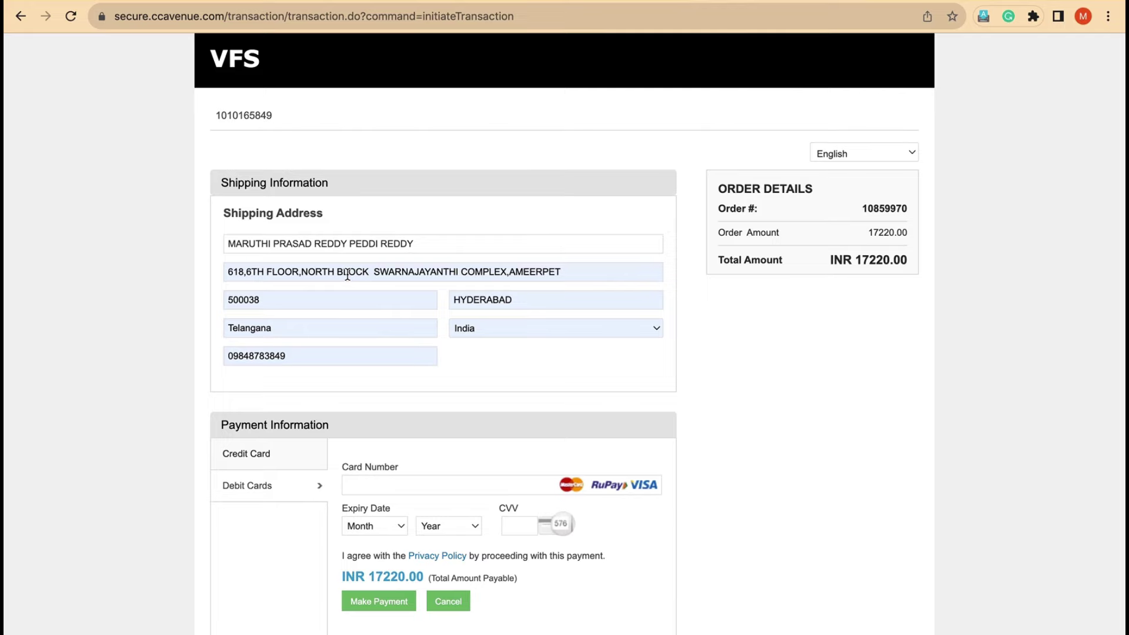
pyautogui.scroll(-3, 348, 274)
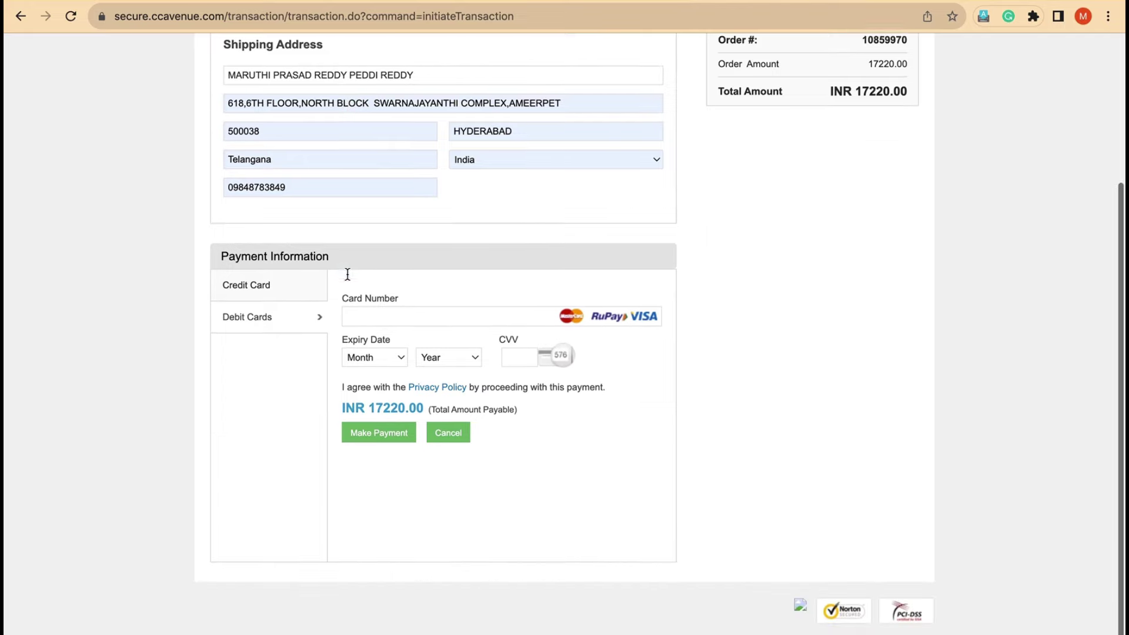
# Step: Cancel the transaction with reason 'I wish to pay through another payment option', declining address saving
pyautogui.click(449, 442)
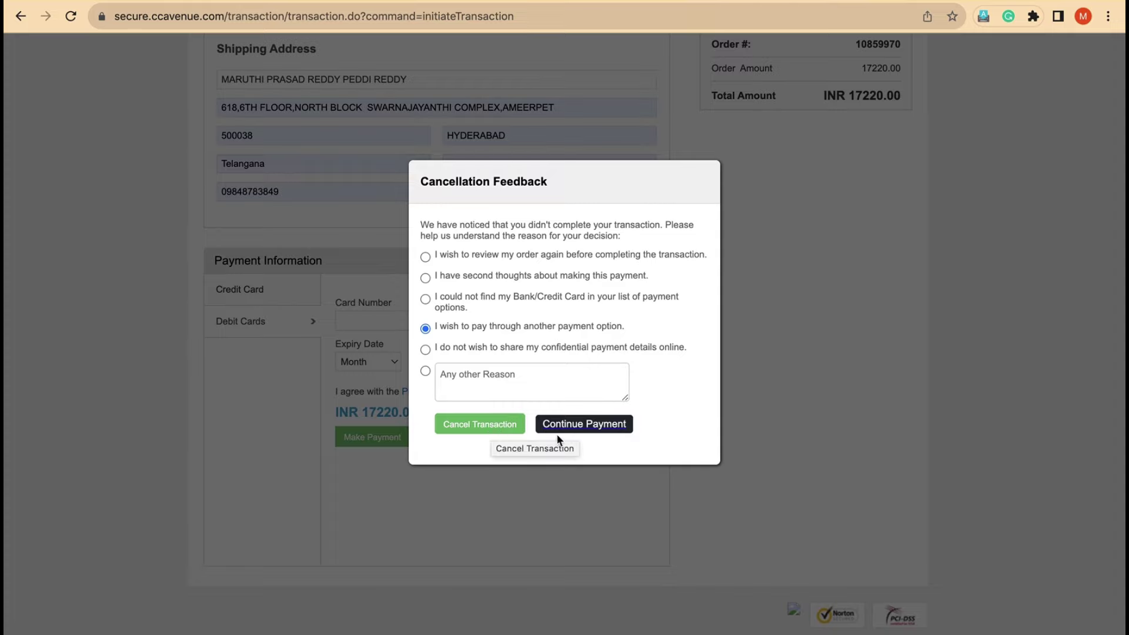
pyautogui.click(483, 428)
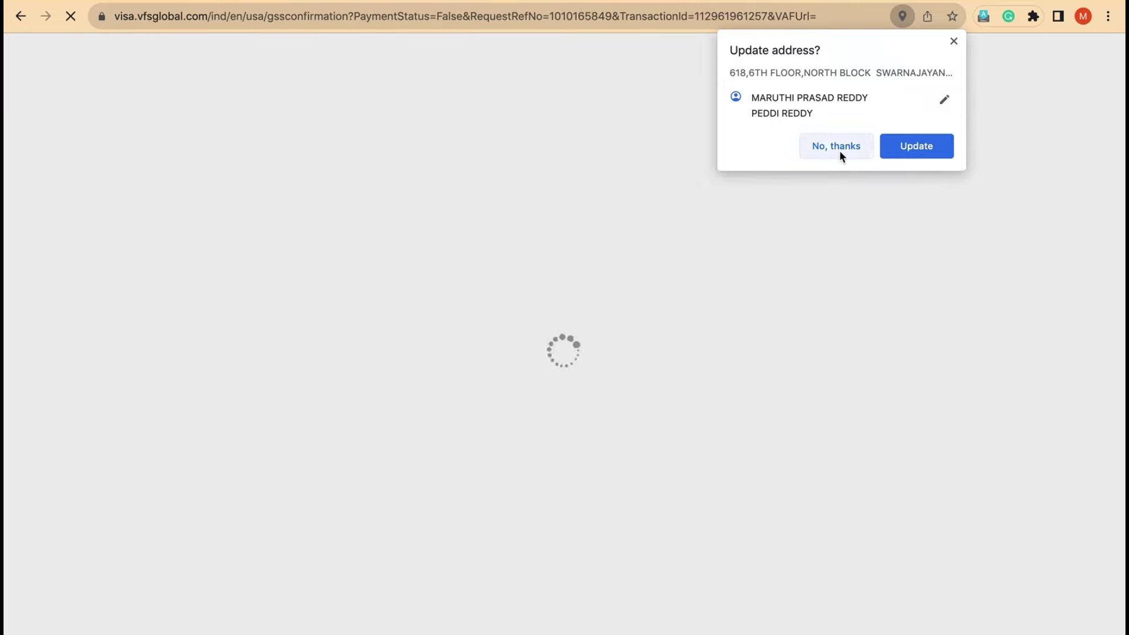
pyautogui.click(839, 152)
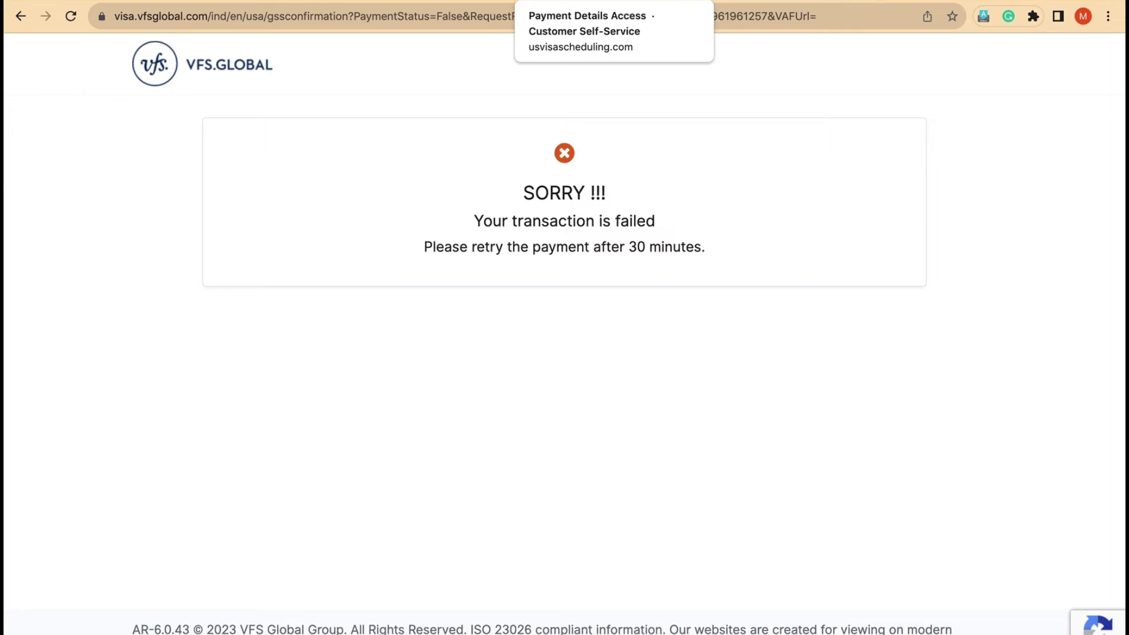
# Step: Back on Single/Family Payment Options, submit VFS UPI as the MRV fee payment type
pyautogui.click(564, 1)
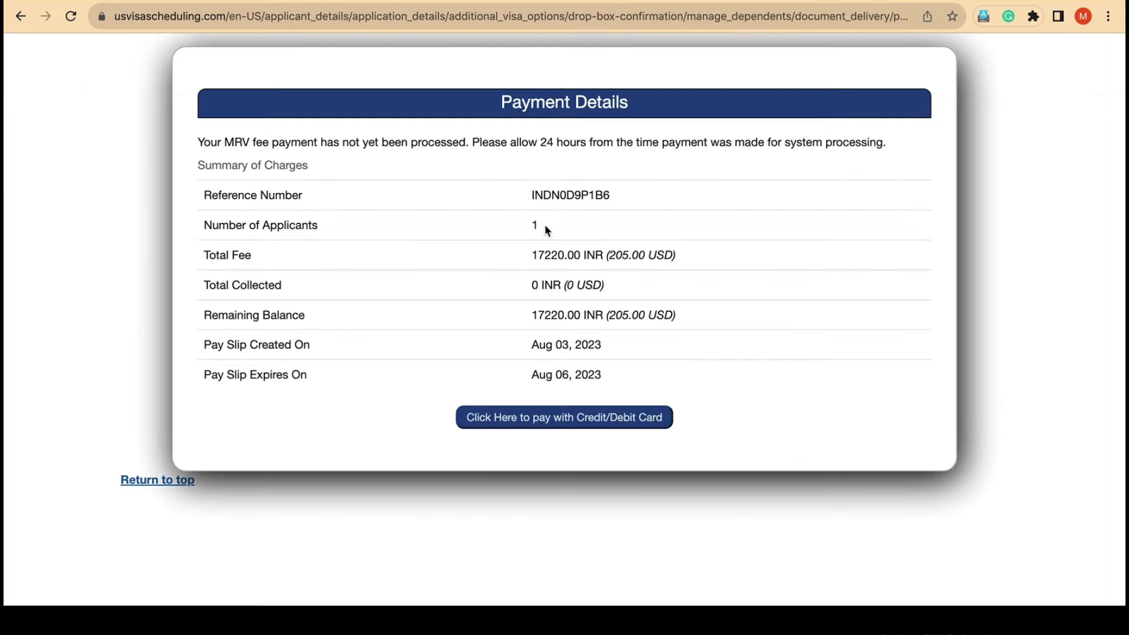
pyautogui.scroll(5, 544, 224)
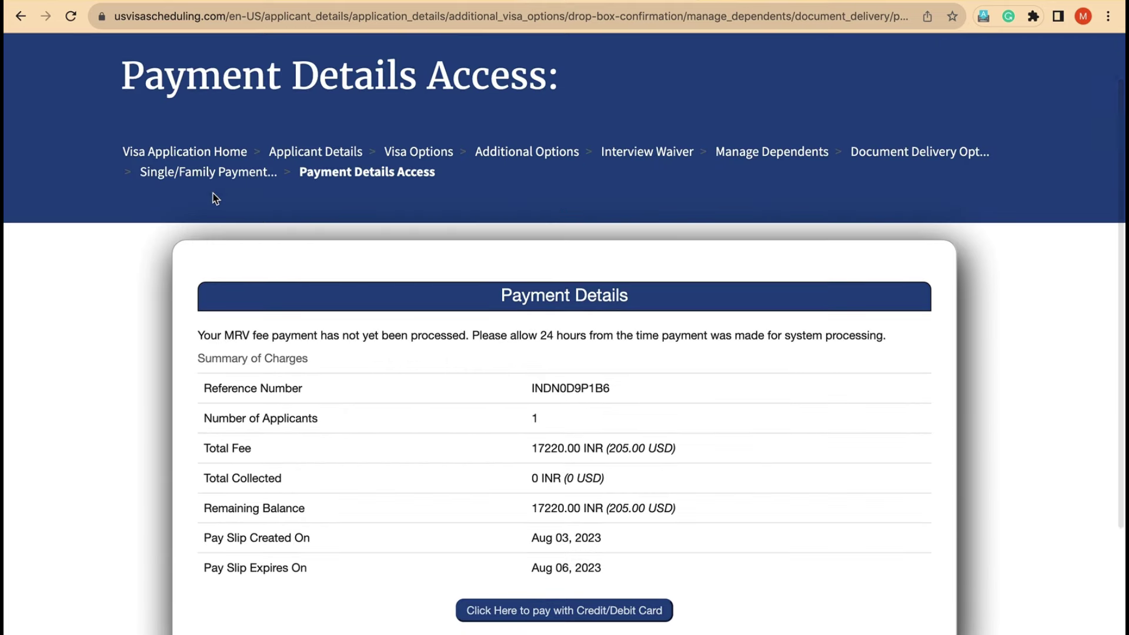
pyautogui.click(210, 173)
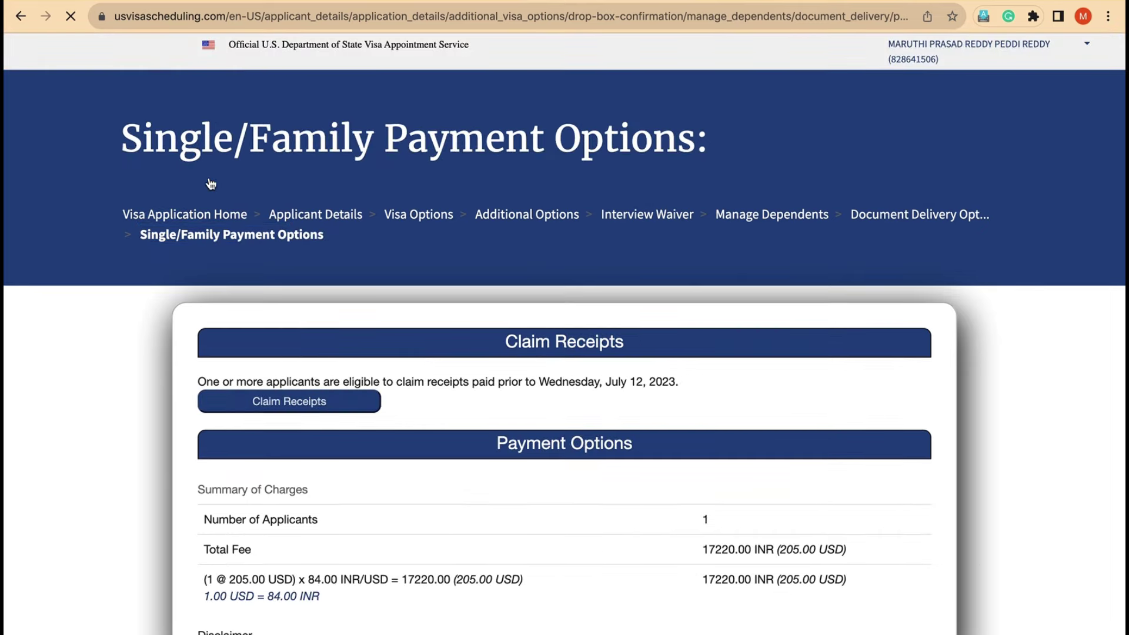
pyautogui.scroll(-5, 415, 355)
pyautogui.scroll(-5, 415, 354)
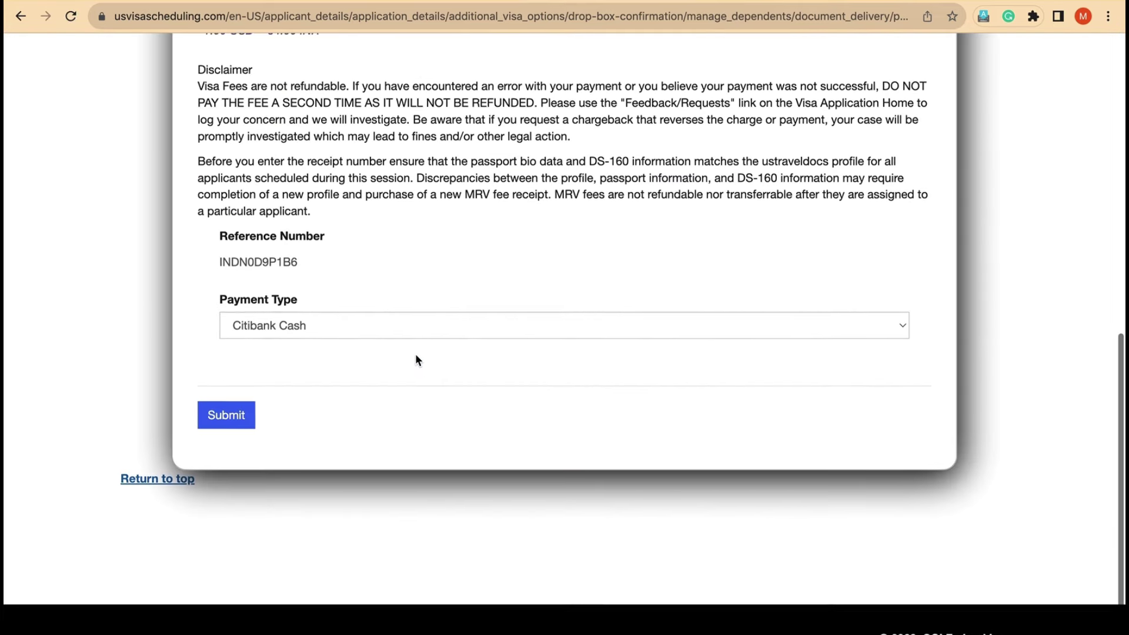
pyautogui.click(339, 325)
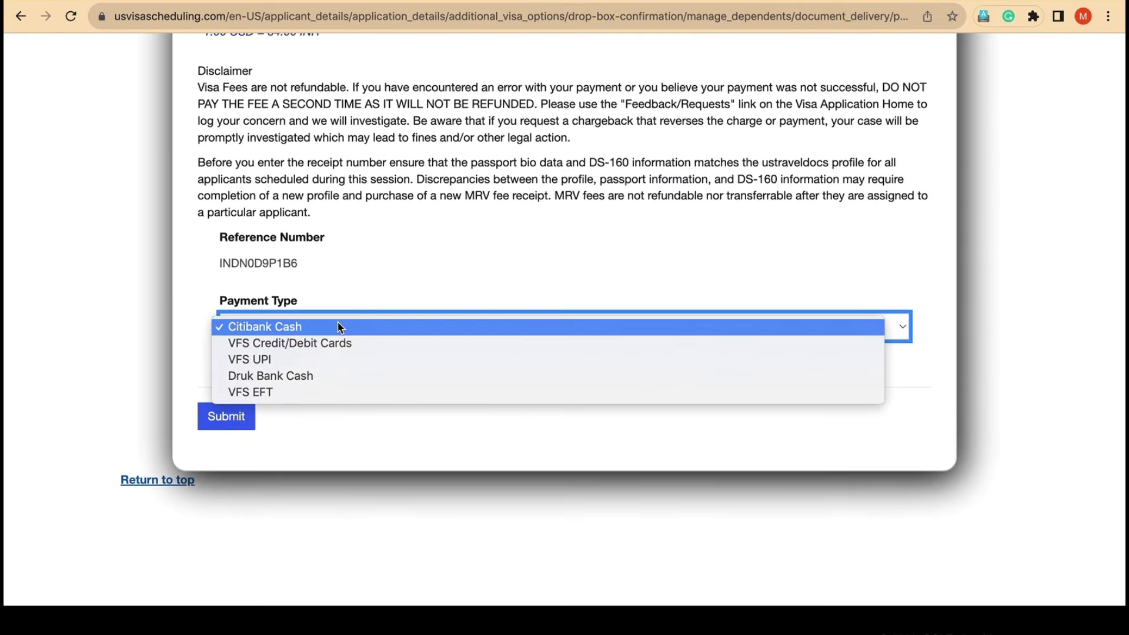
pyautogui.click(321, 360)
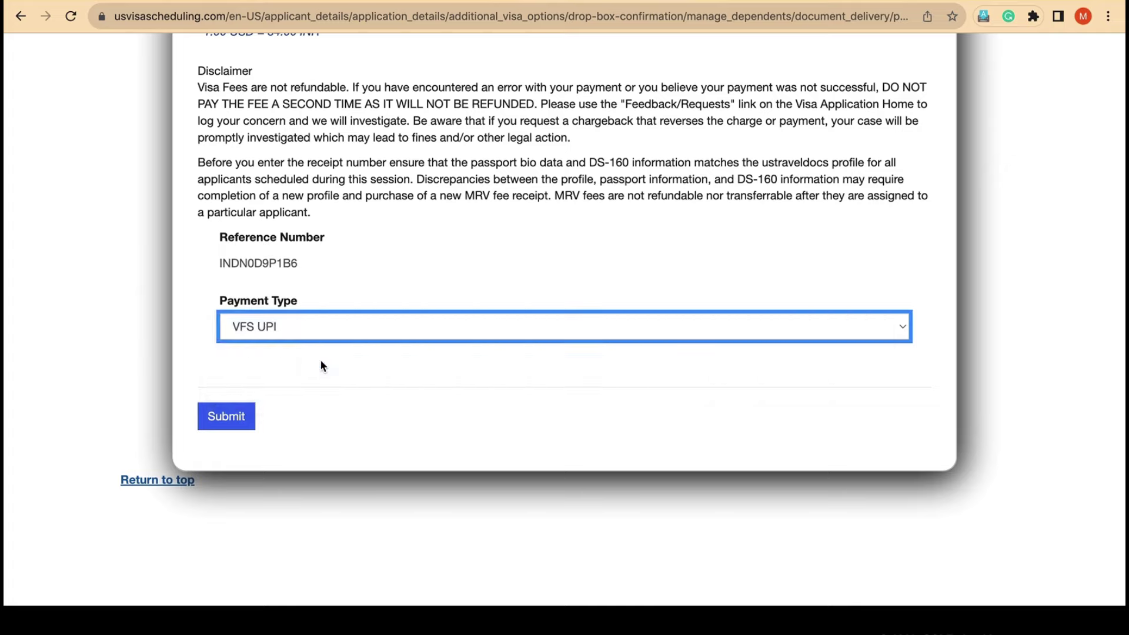
pyautogui.click(224, 423)
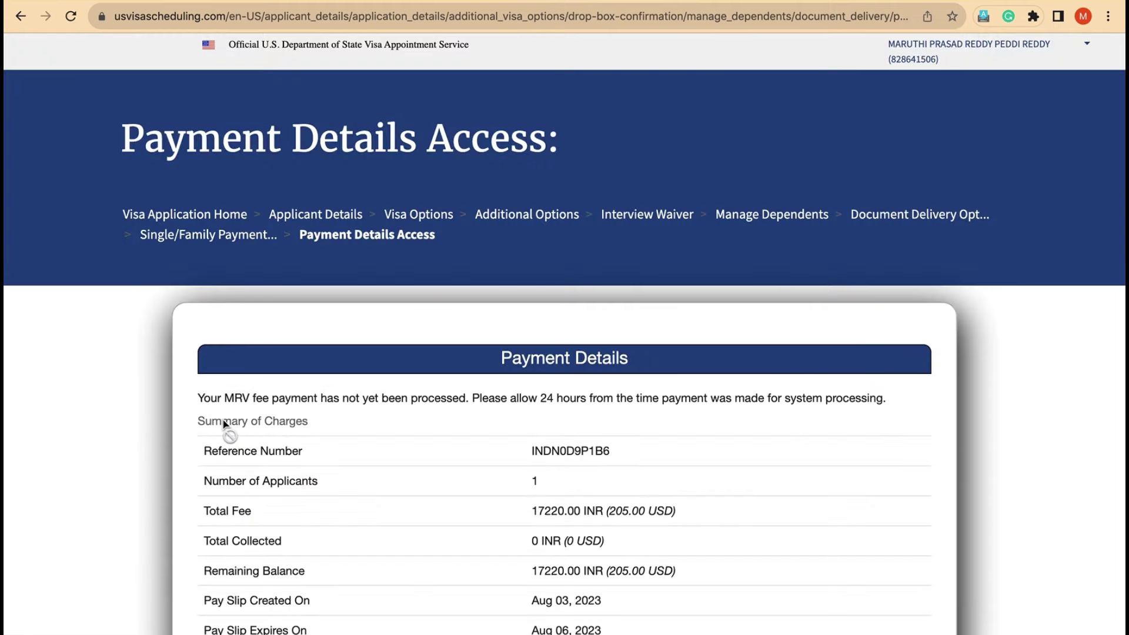
# Step: Choose to pay the INR 17220 fee with UPI, opening the VFS Global page
pyautogui.scroll(-5, 224, 422)
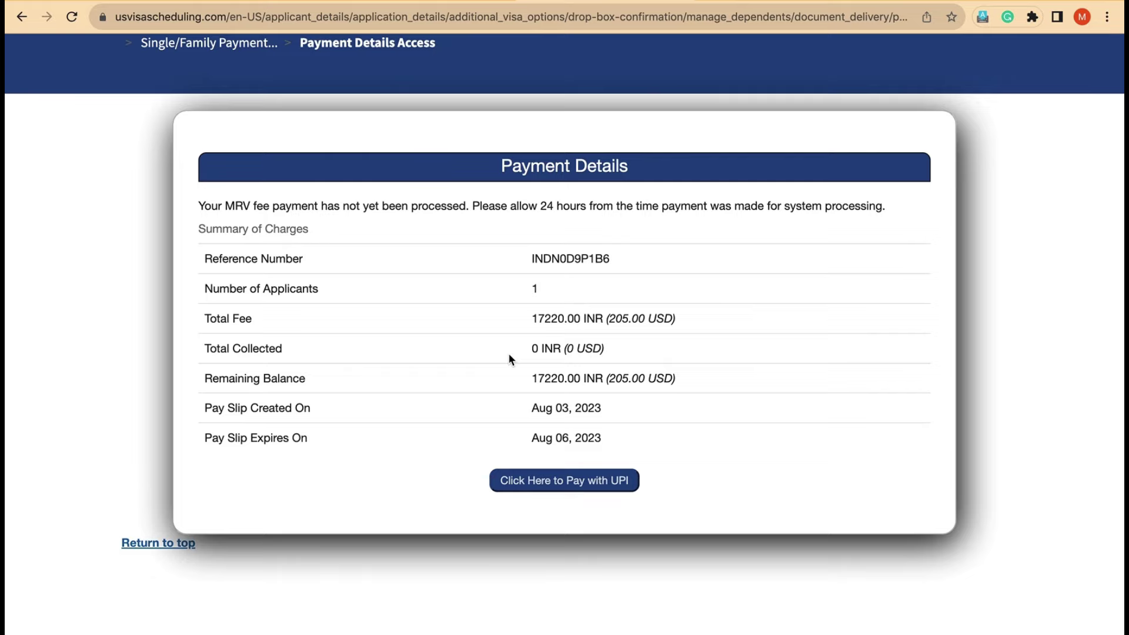
pyautogui.click(564, 489)
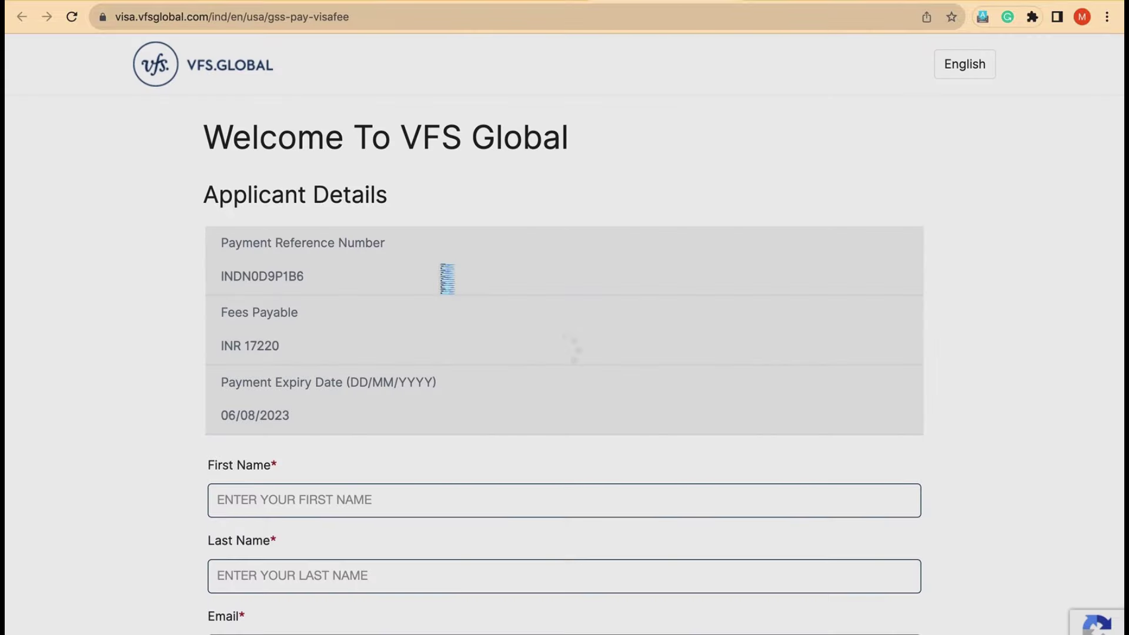
# Step: Enter the applicant's first name, last name and e-mail, then click Proceed To Pay
pyautogui.scroll(-3, 487, 412)
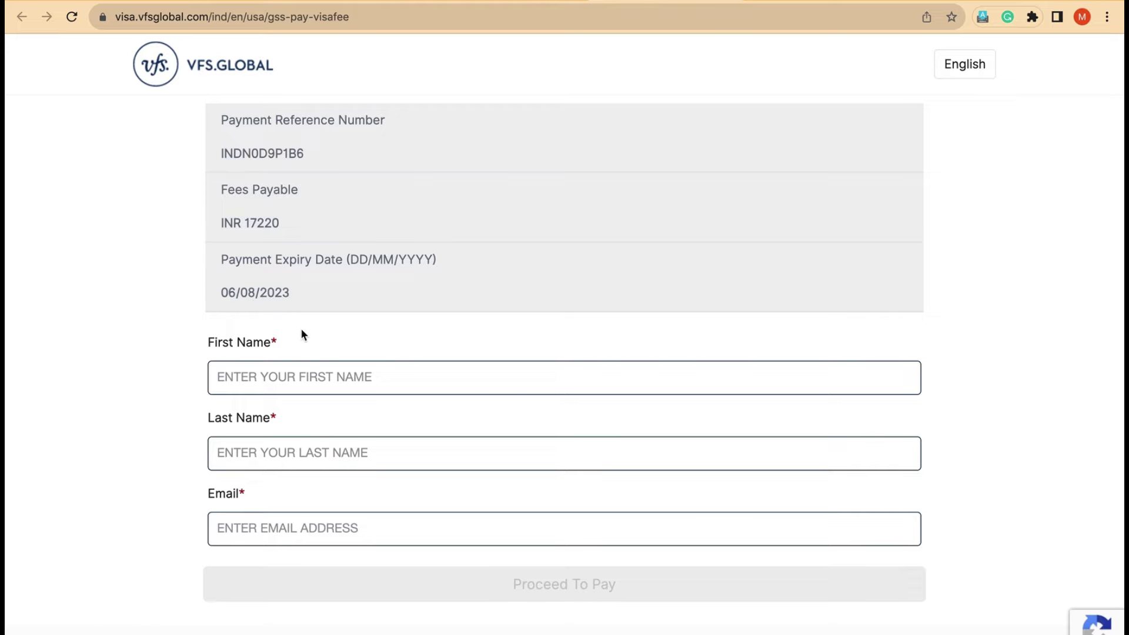
pyautogui.click(404, 377)
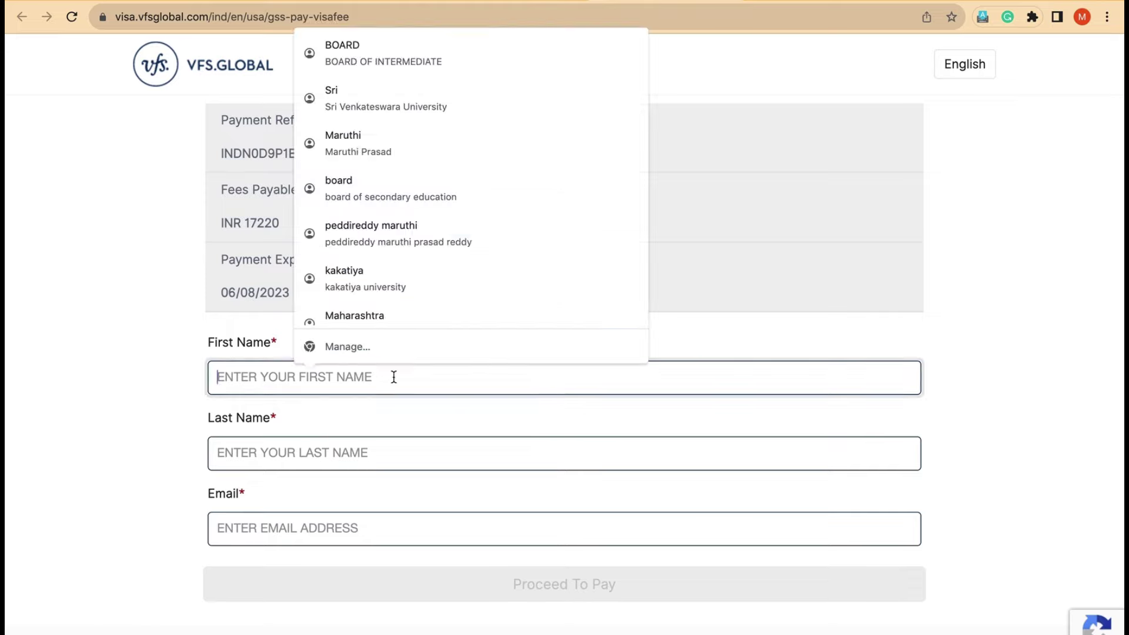
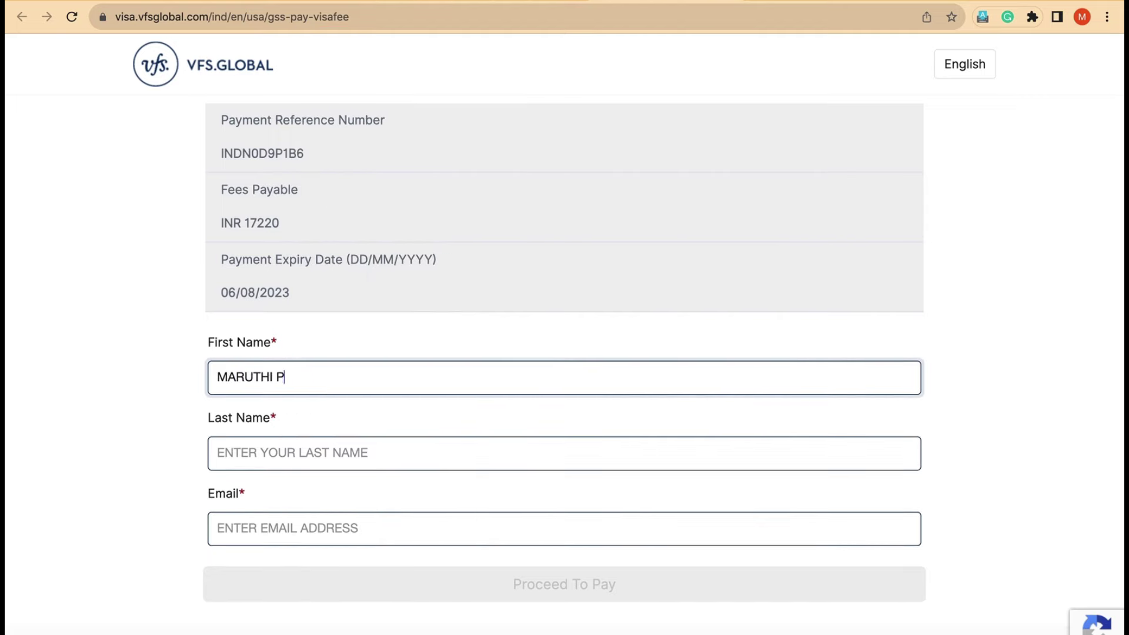
pyautogui.press('Tab')
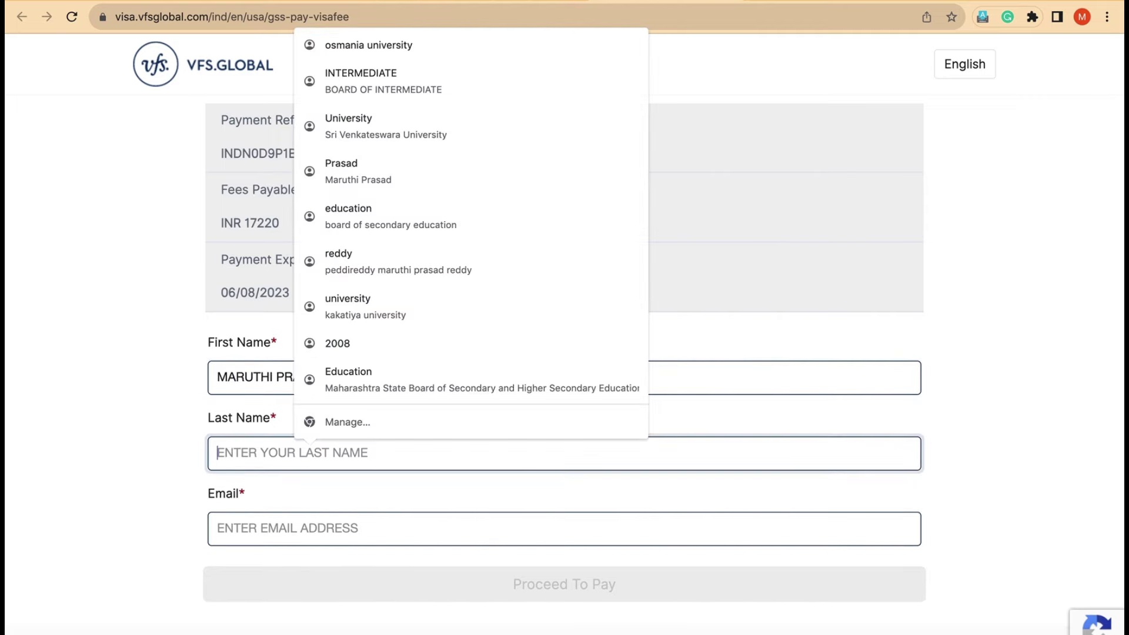
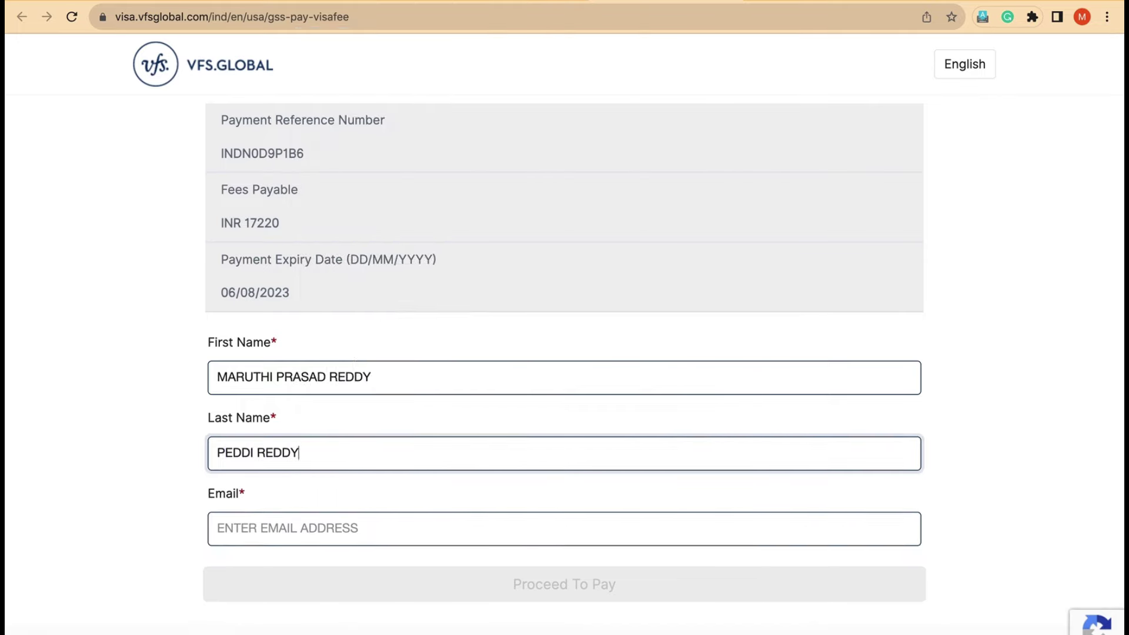
pyautogui.click(390, 527)
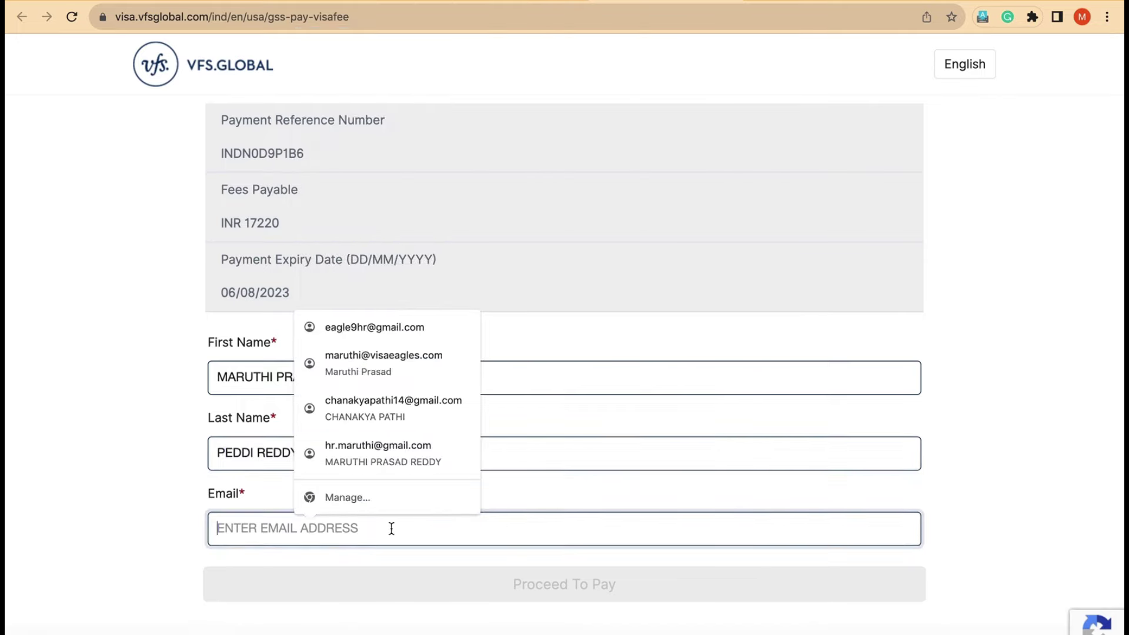
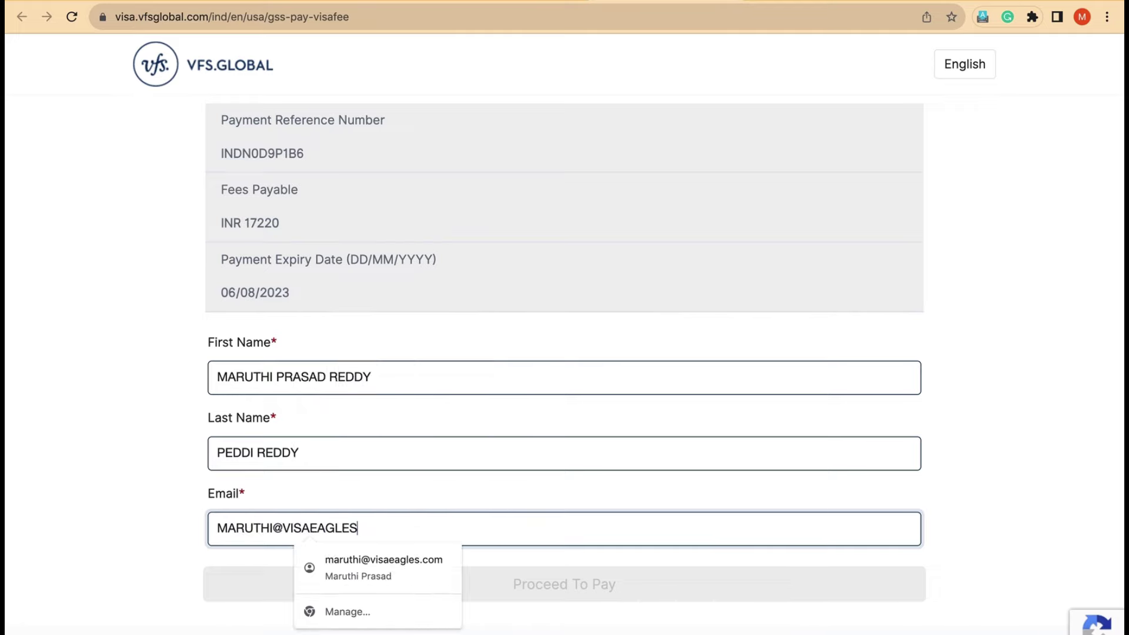
pyautogui.scroll(-1, 547, 459)
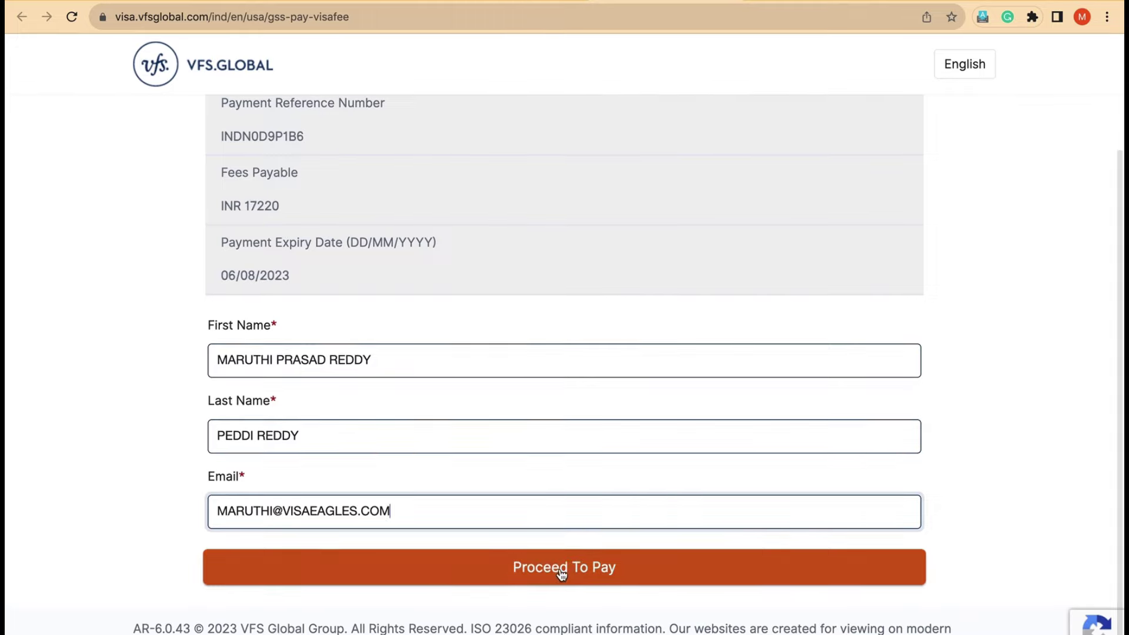
pyautogui.click(559, 567)
# Step: Read through the Payment Disclaimer and continue to the CCAvenue UPI checkout
pyautogui.scroll(3, 662, 524)
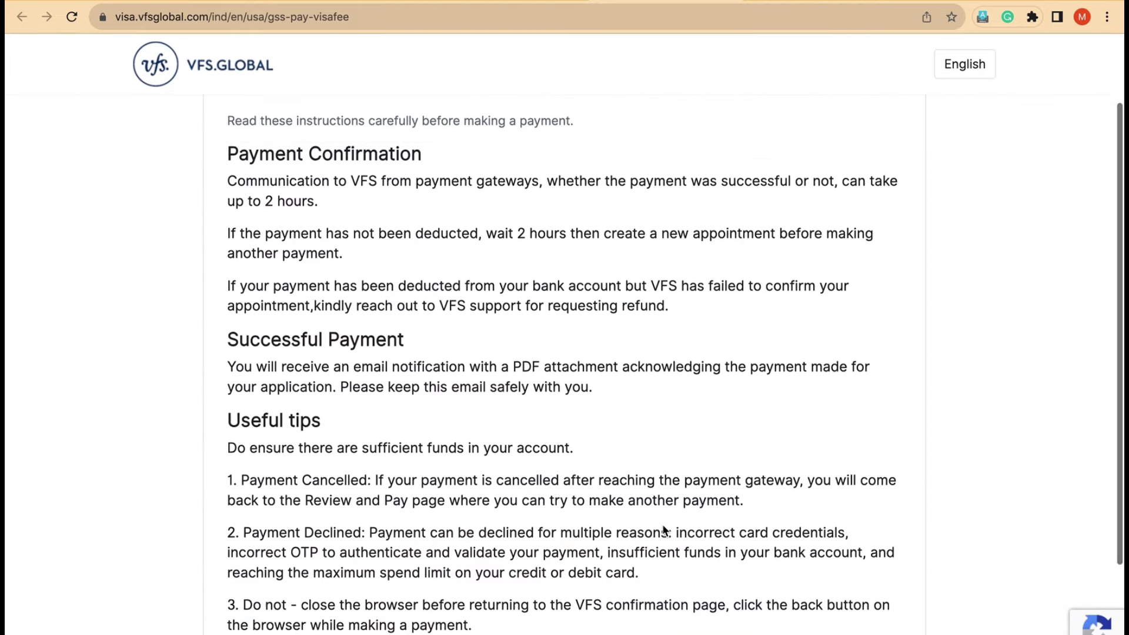
pyautogui.scroll(-3, 662, 524)
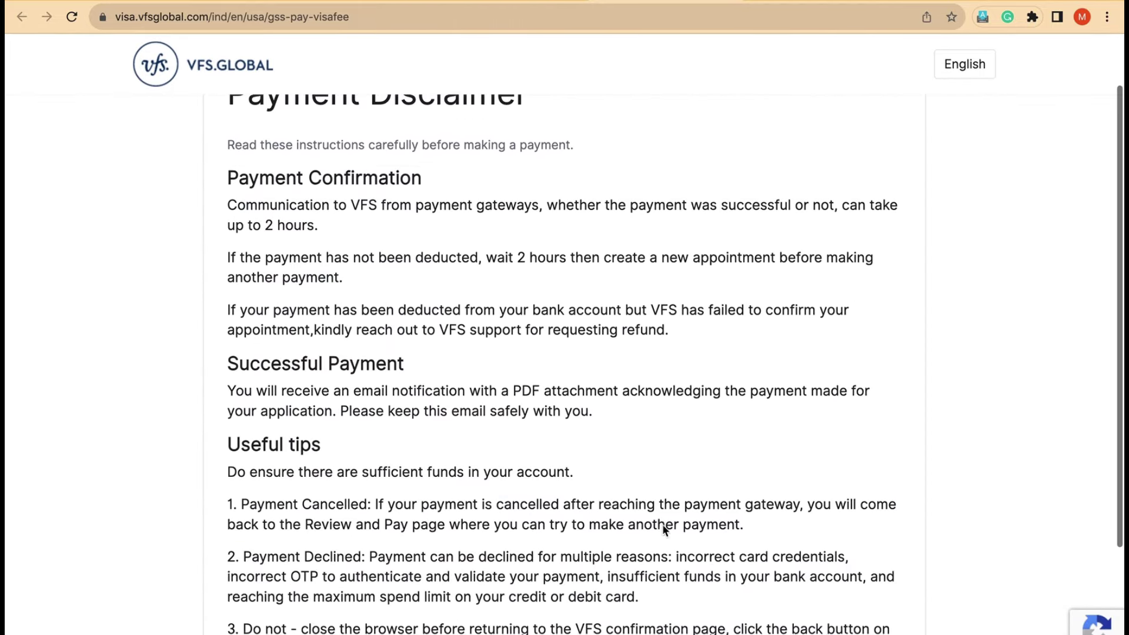
pyautogui.scroll(-1, 662, 524)
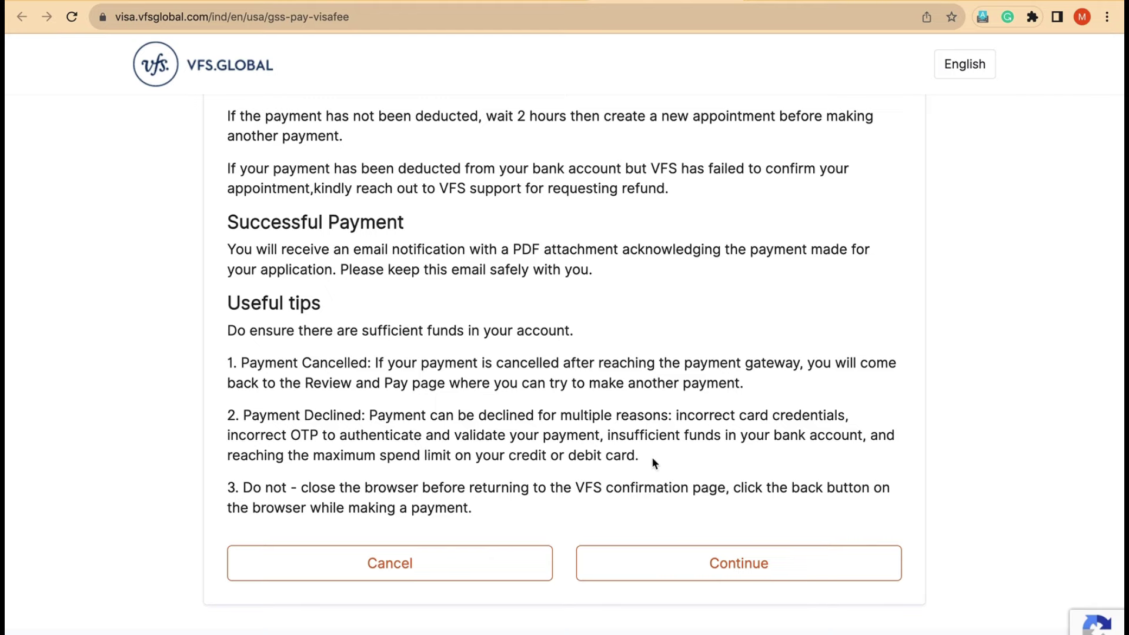
pyautogui.scroll(-1, 652, 457)
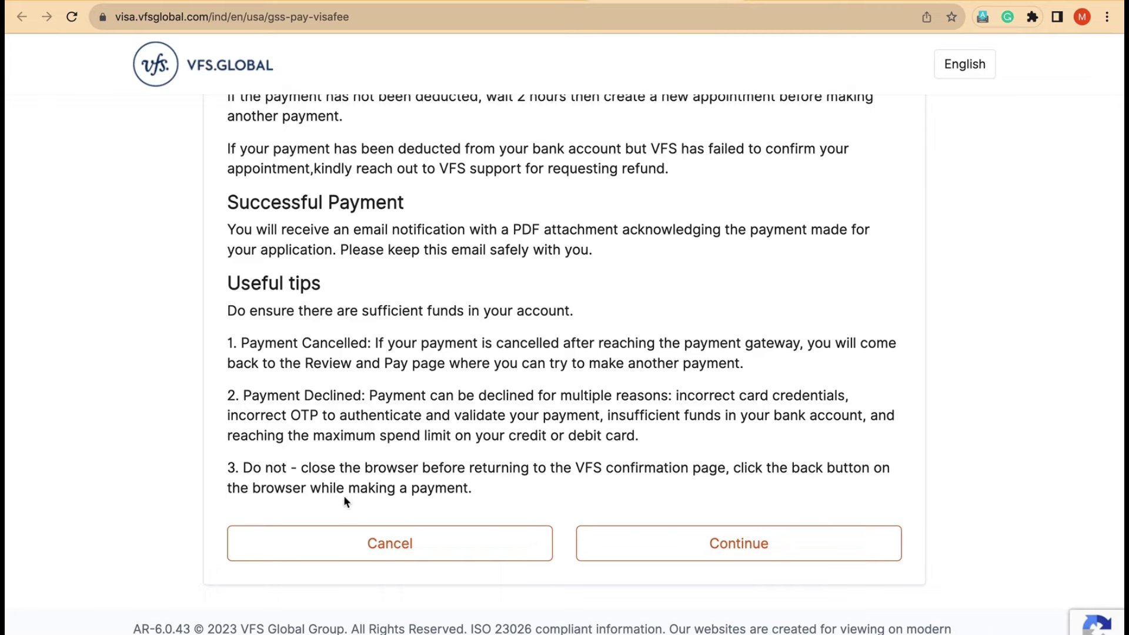
pyautogui.click(732, 550)
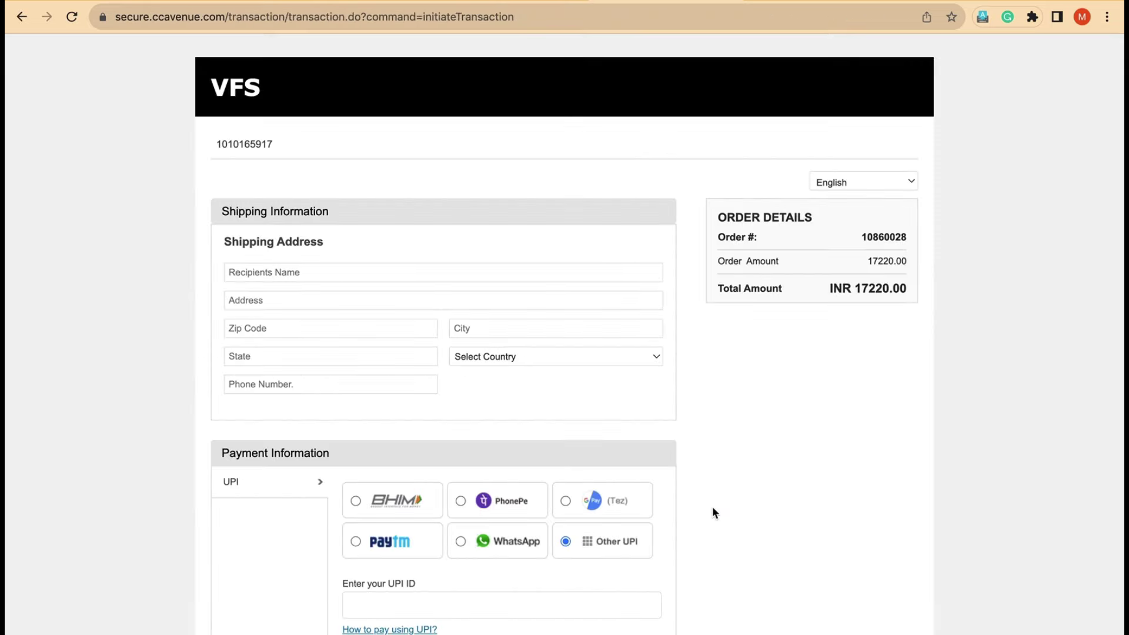
# Step: Enter the recipient's name and autofill the saved address, city, state, country and phone
pyautogui.scroll(-3, 713, 507)
pyautogui.scroll(3, 768, 386)
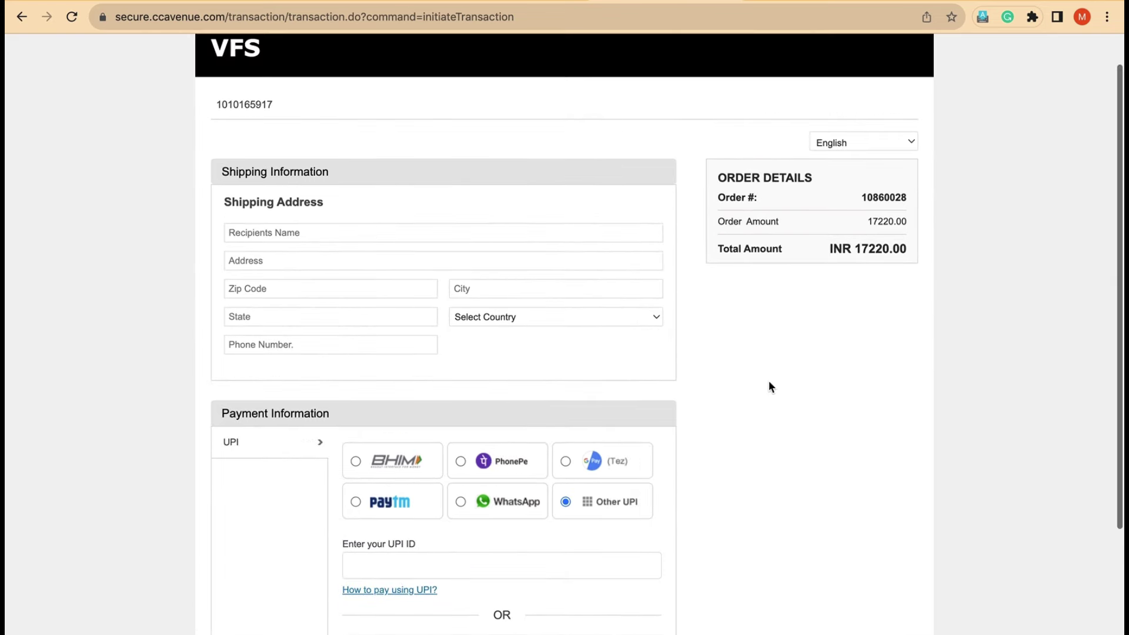
pyautogui.click(391, 228)
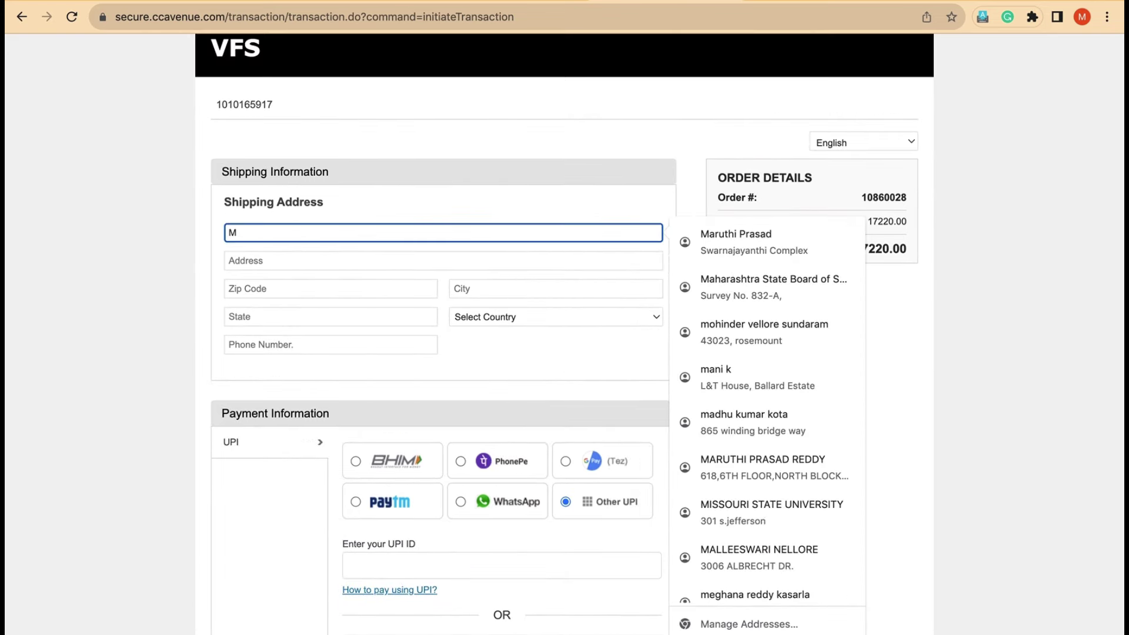
pyautogui.click(340, 266)
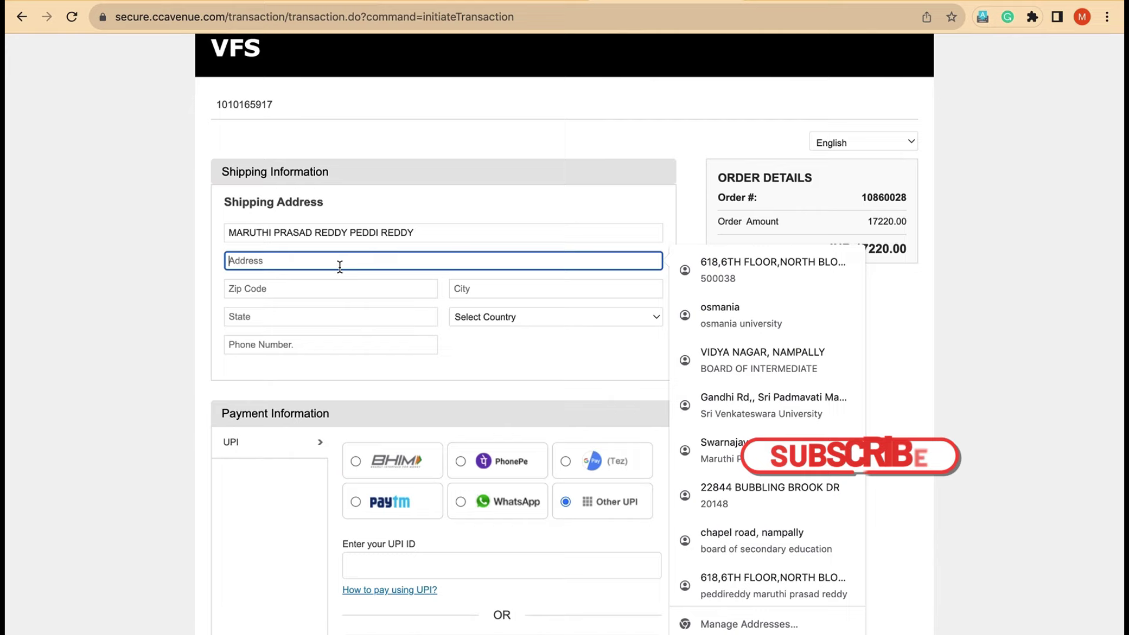
pyautogui.write('61')
pyautogui.click(365, 310)
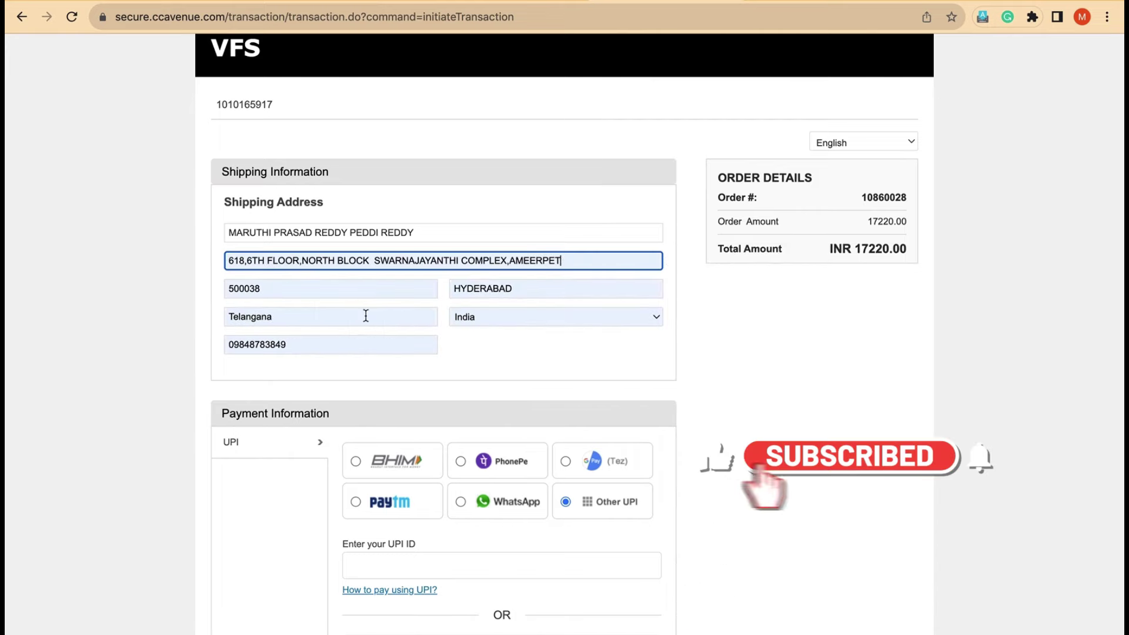
pyautogui.scroll(-2, 468, 404)
pyautogui.scroll(-1, 470, 411)
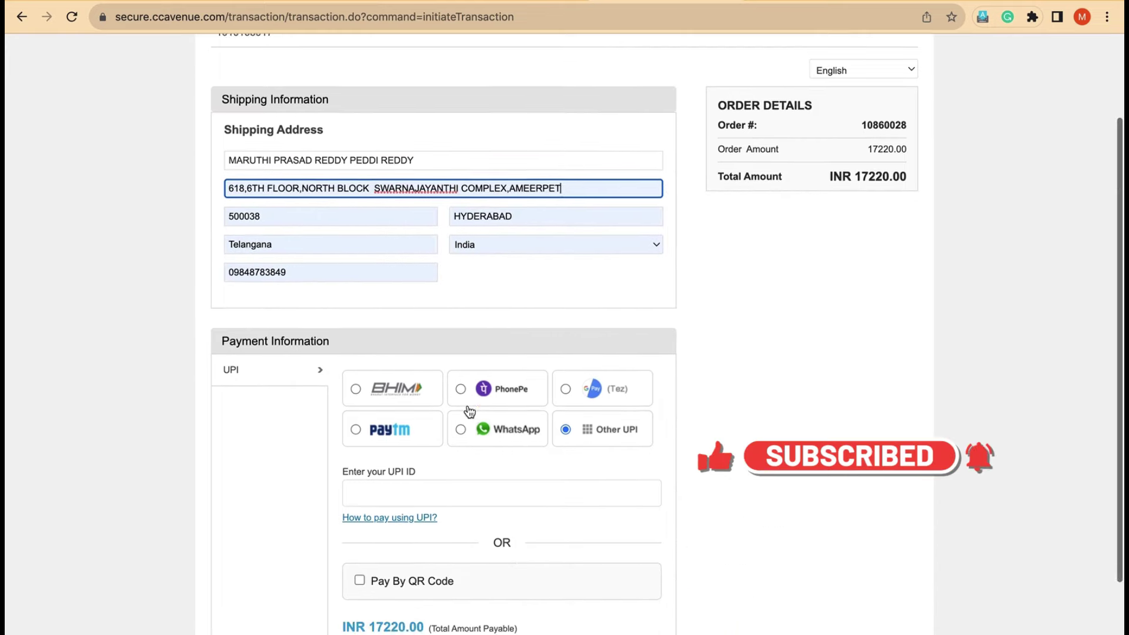
pyautogui.scroll(-2, 470, 410)
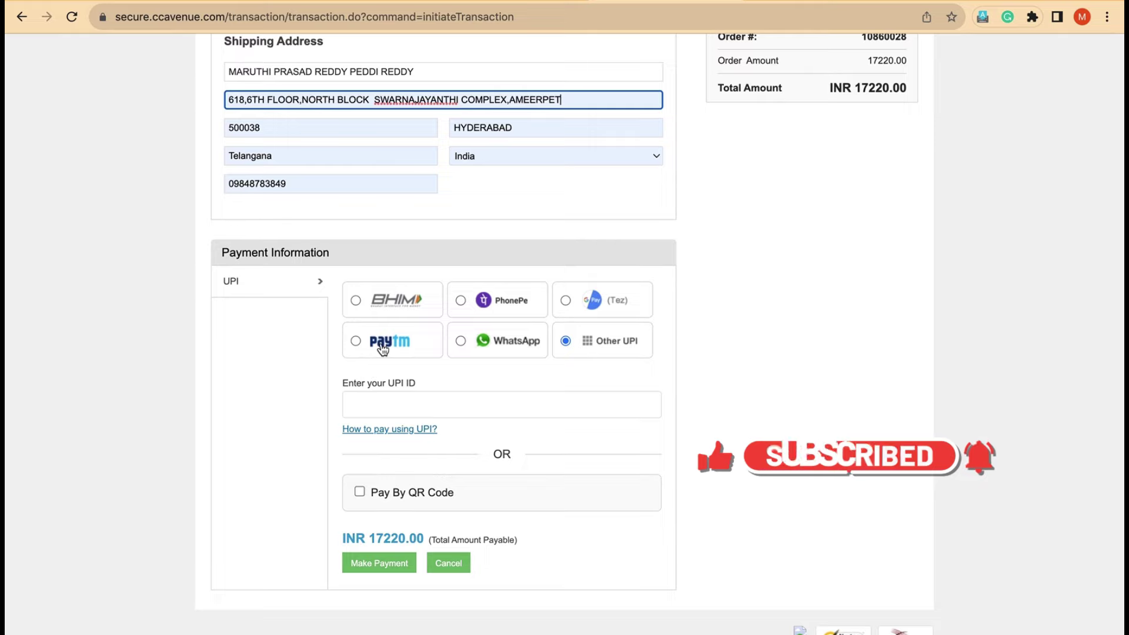
# Step: Try BHIM and then PhonePe as the UPI app, starting the UPI ID entry for each
pyautogui.click(356, 301)
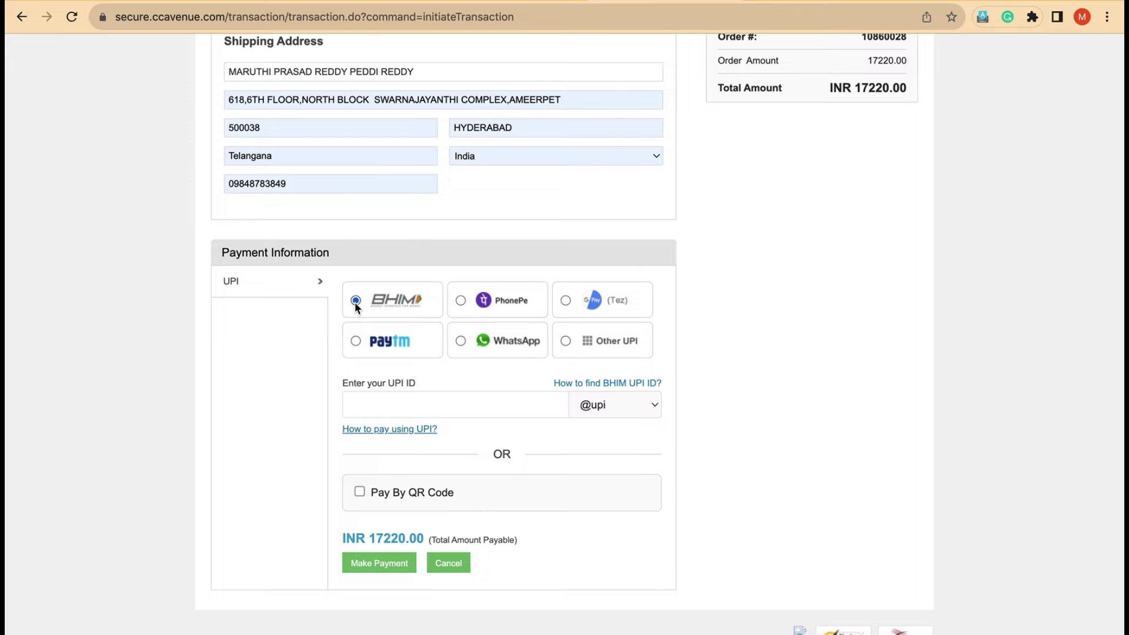
pyautogui.click(448, 403)
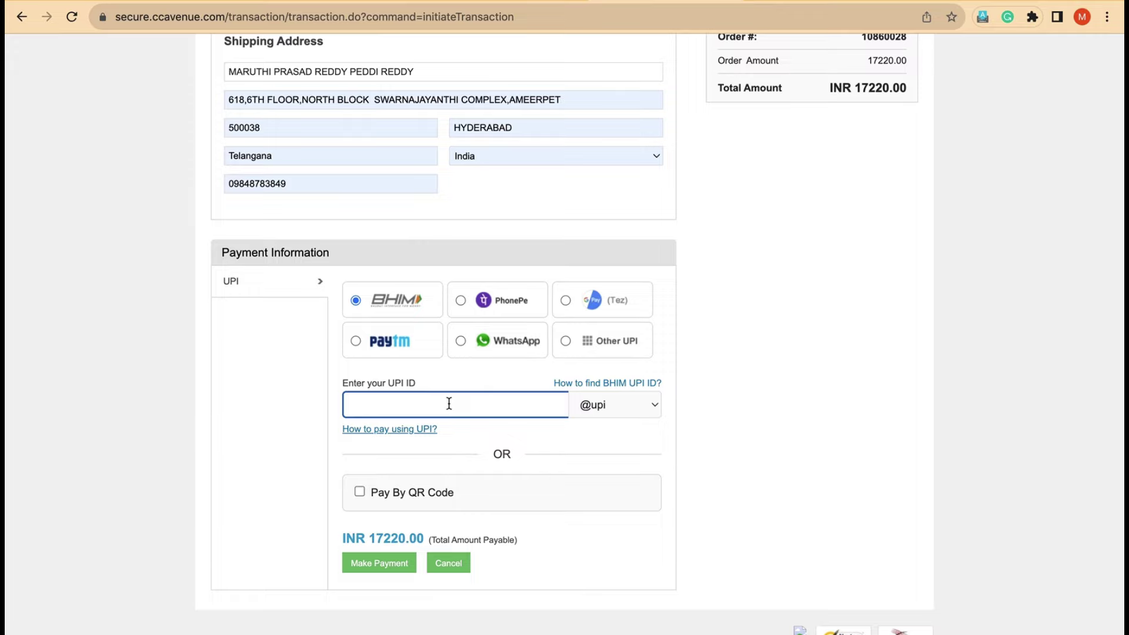
pyautogui.click(459, 299)
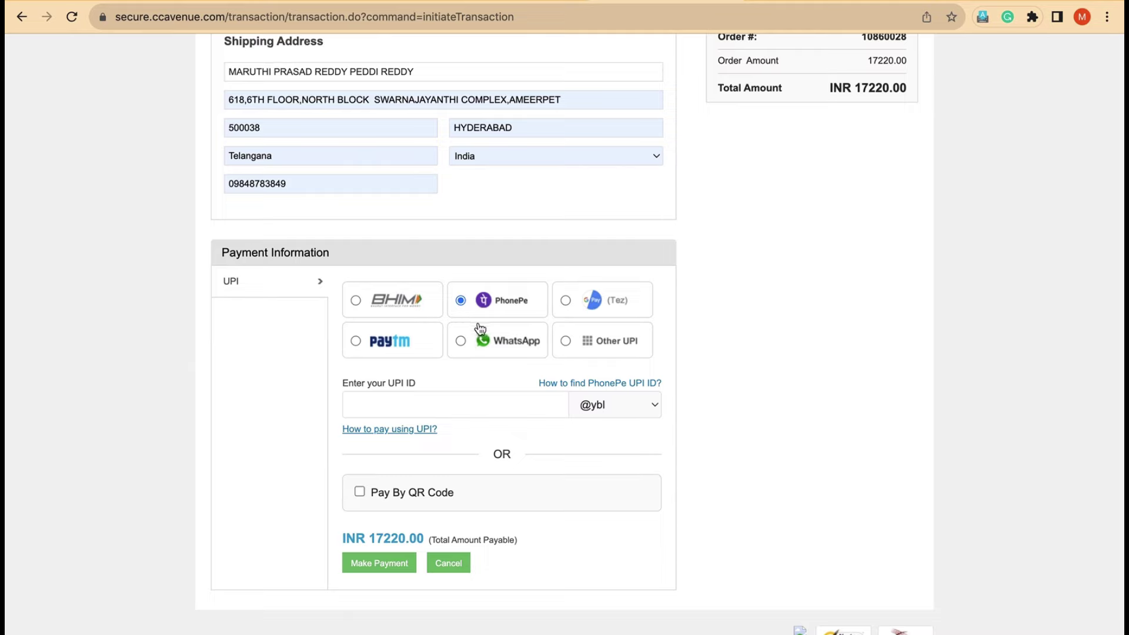
pyautogui.click(456, 410)
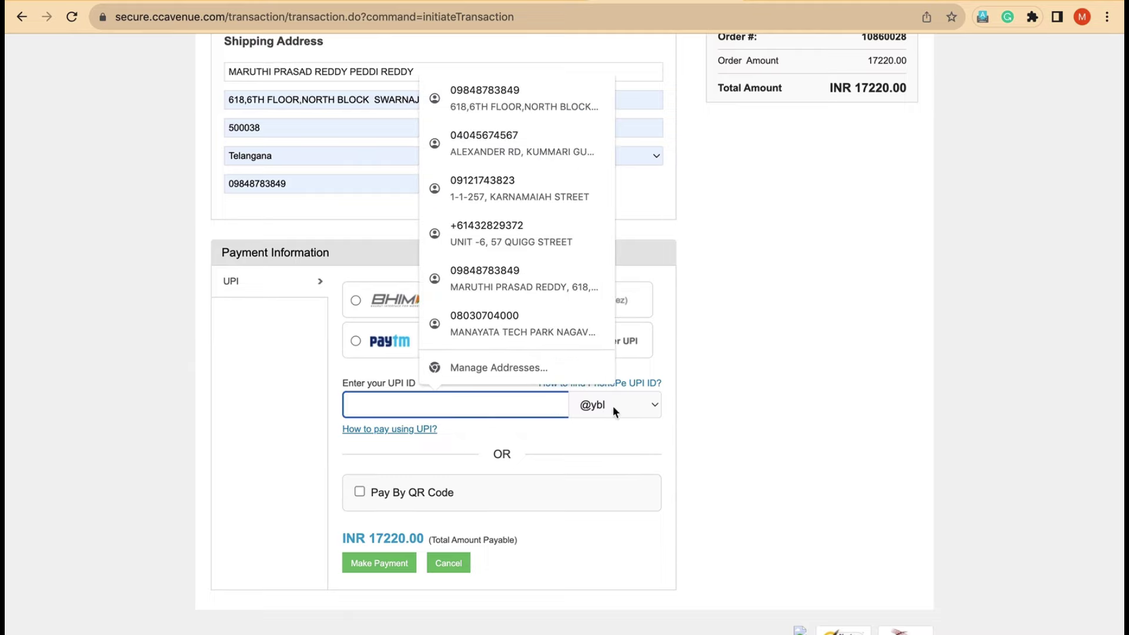
pyautogui.click(563, 439)
# Step: Compare Paytm and WhatsApp, then settle on Other UPI and start entering a UPI ID
pyautogui.click(365, 346)
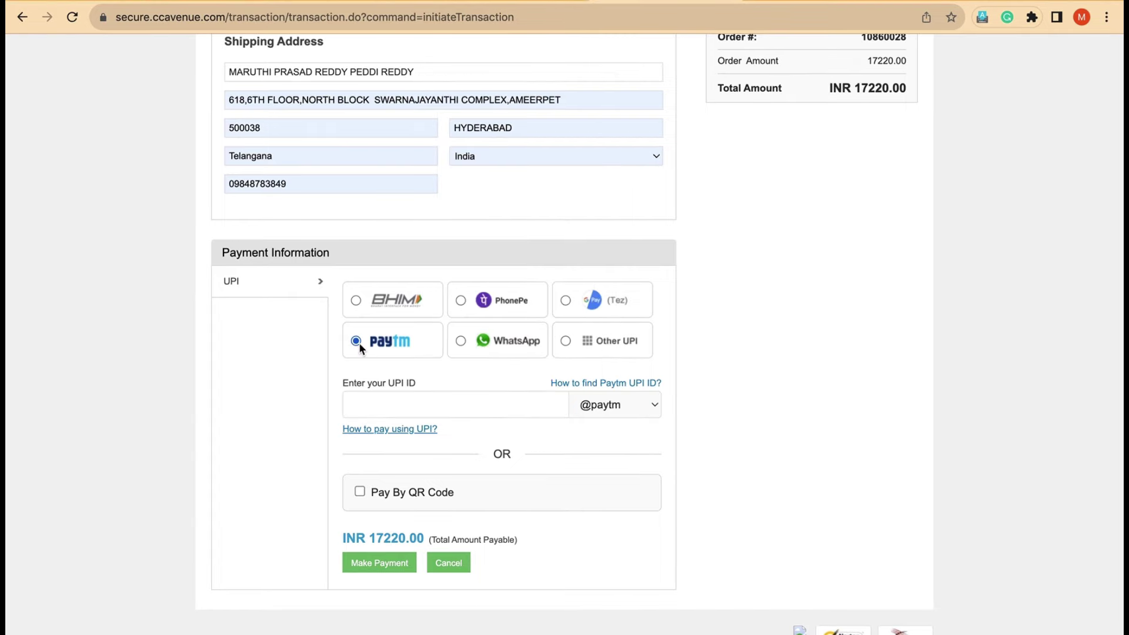
pyautogui.click(460, 342)
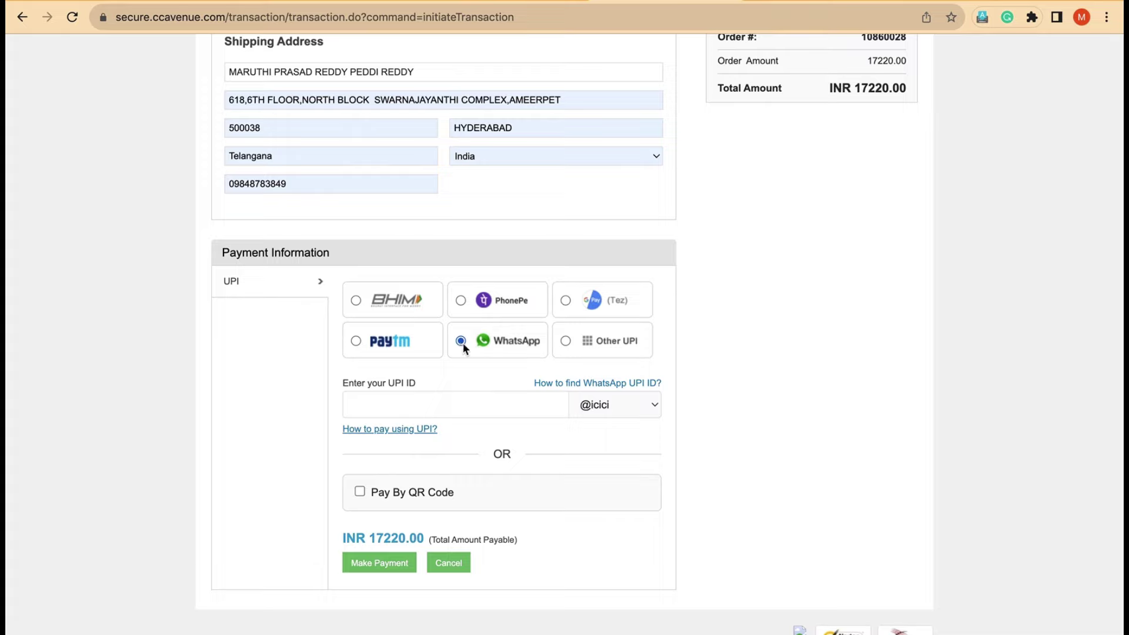
pyautogui.click(568, 343)
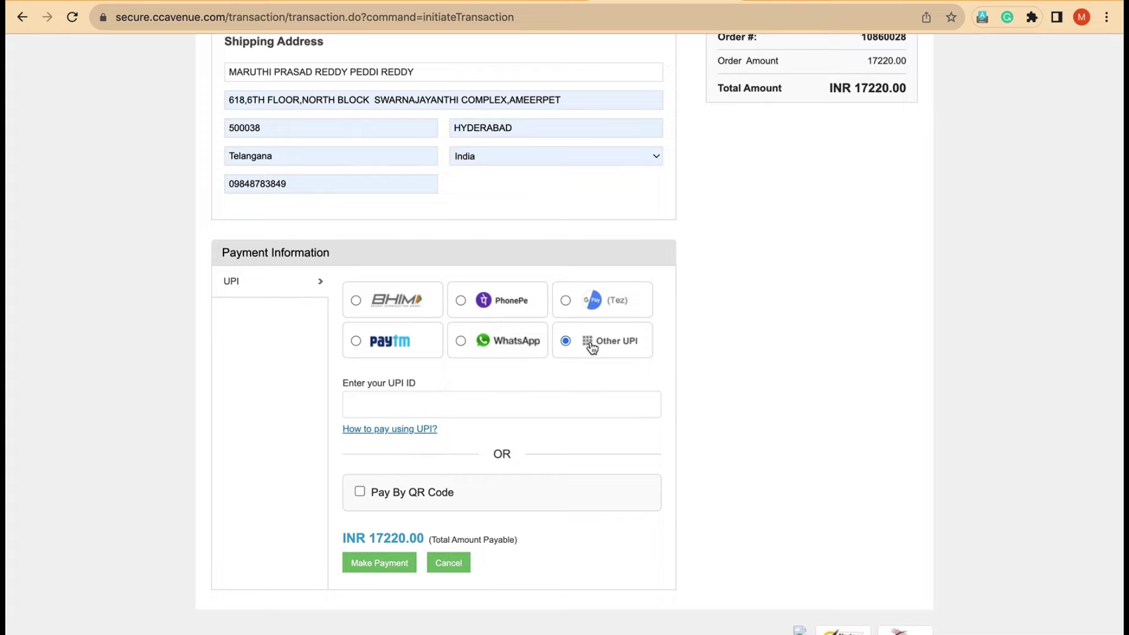
pyautogui.click(454, 401)
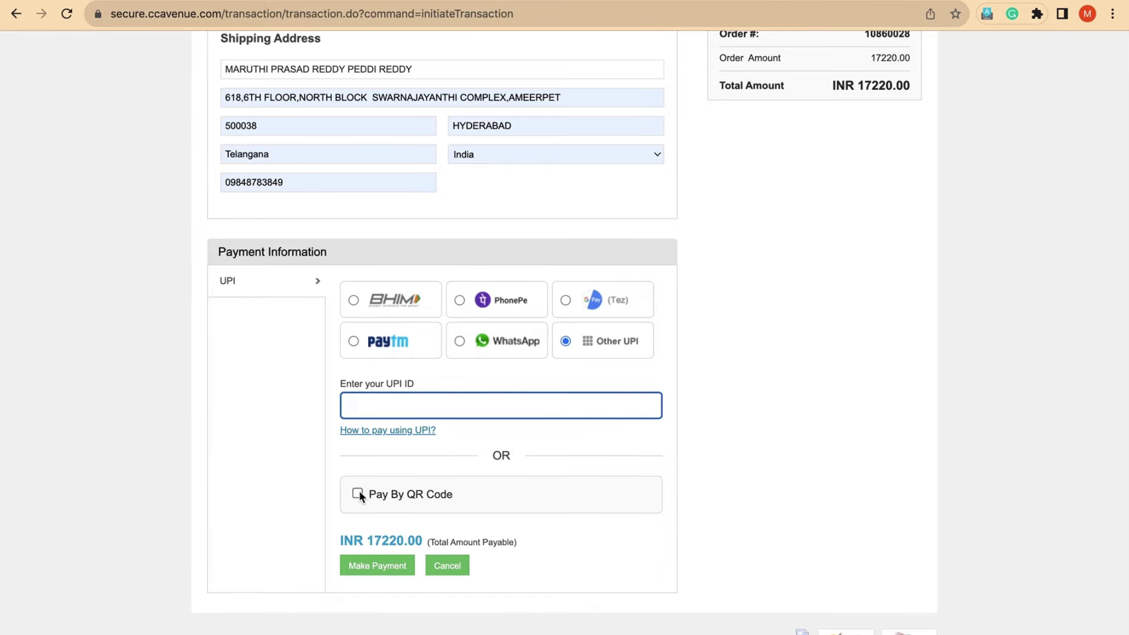
# Step: Submit the INR 17220.00 payment via Pay By QR Code, declining Chrome's address update
pyautogui.click(357, 493)
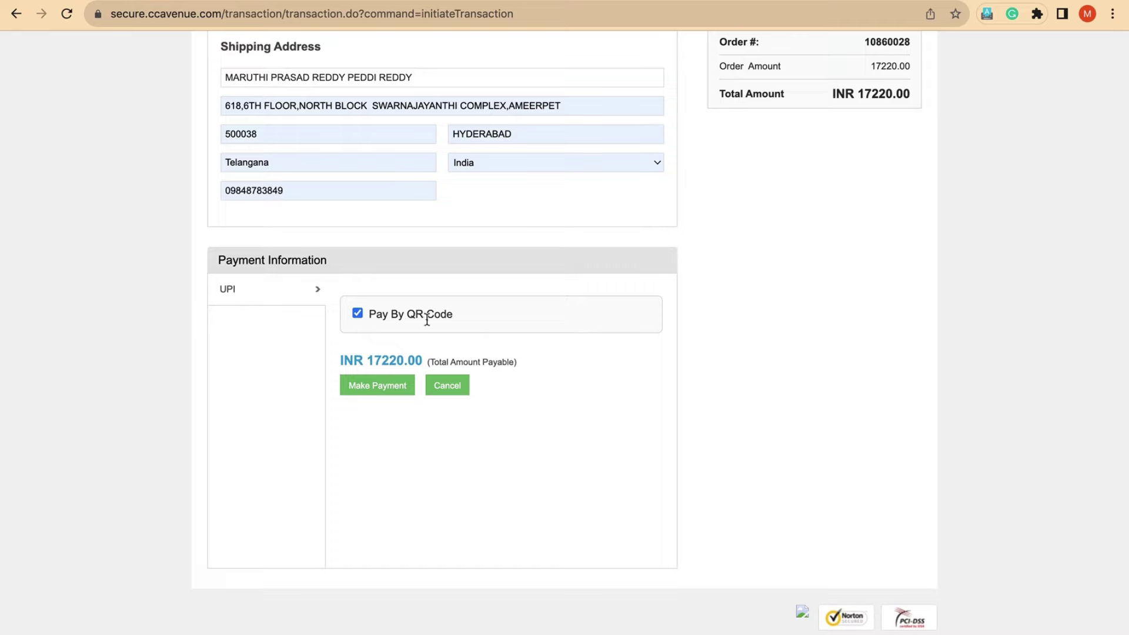
pyautogui.click(396, 392)
pyautogui.click(845, 144)
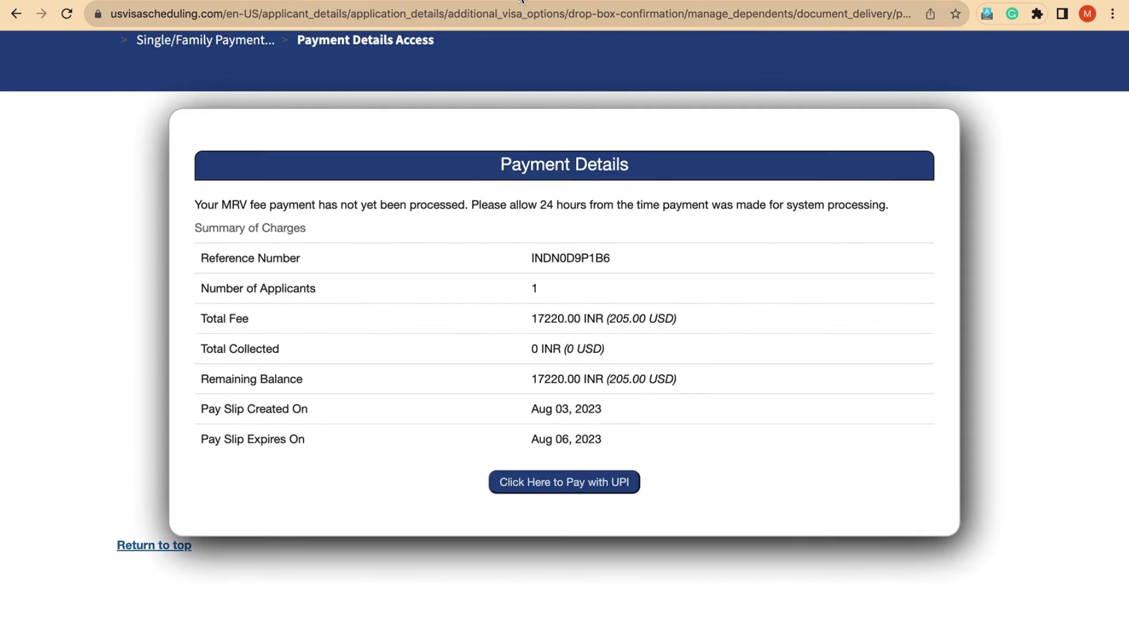
# Step: Go back to Single/Family Payment and submit Druk Bank Cash as the payment type
pyautogui.scroll(3, 264, 205)
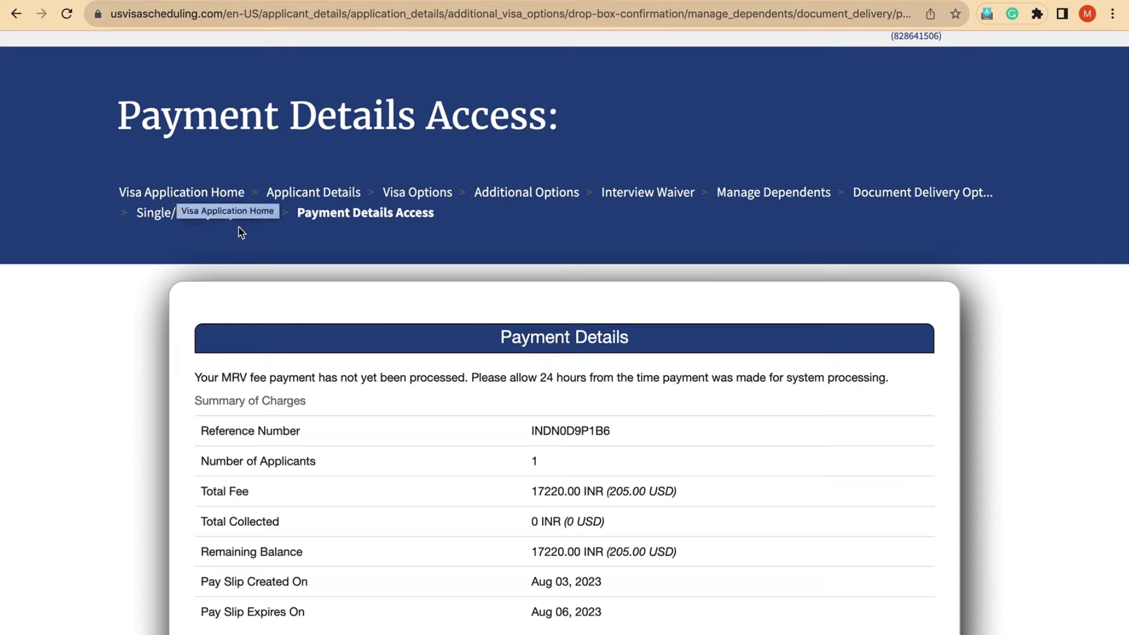
pyautogui.click(204, 220)
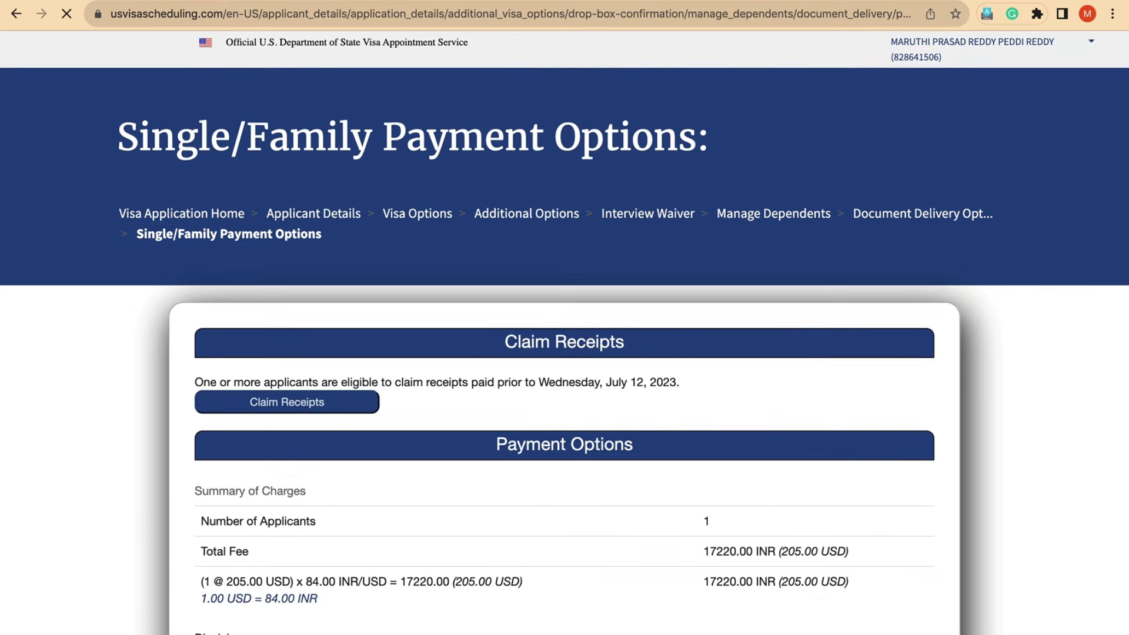
pyautogui.scroll(-5, 549, 297)
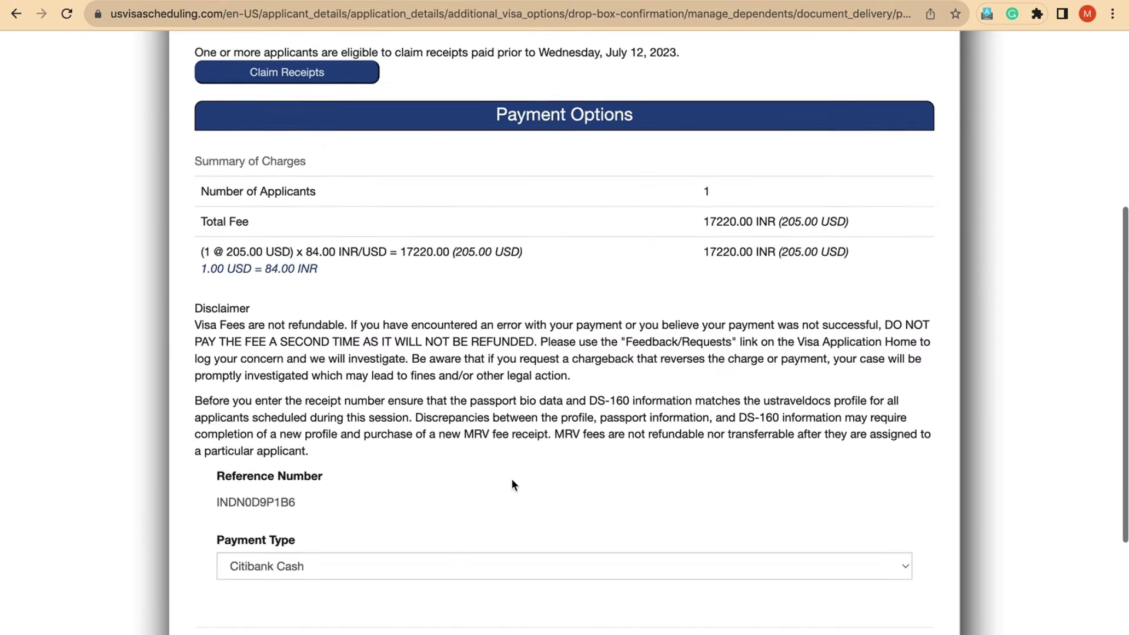
pyautogui.scroll(-3, 511, 479)
pyautogui.click(421, 372)
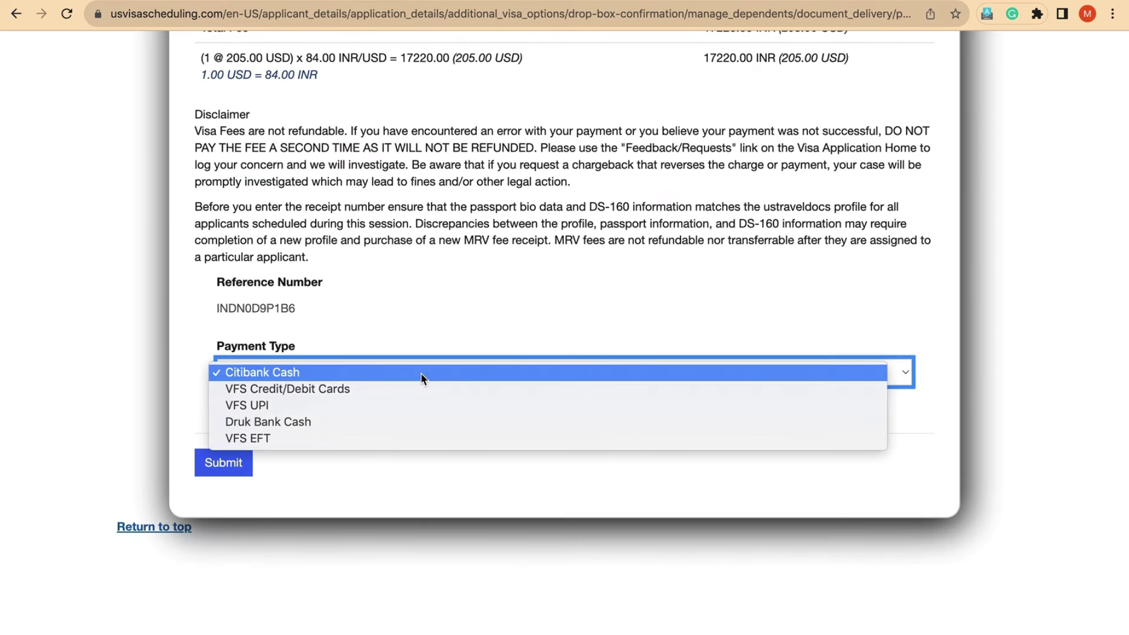
pyautogui.click(401, 421)
pyautogui.click(213, 473)
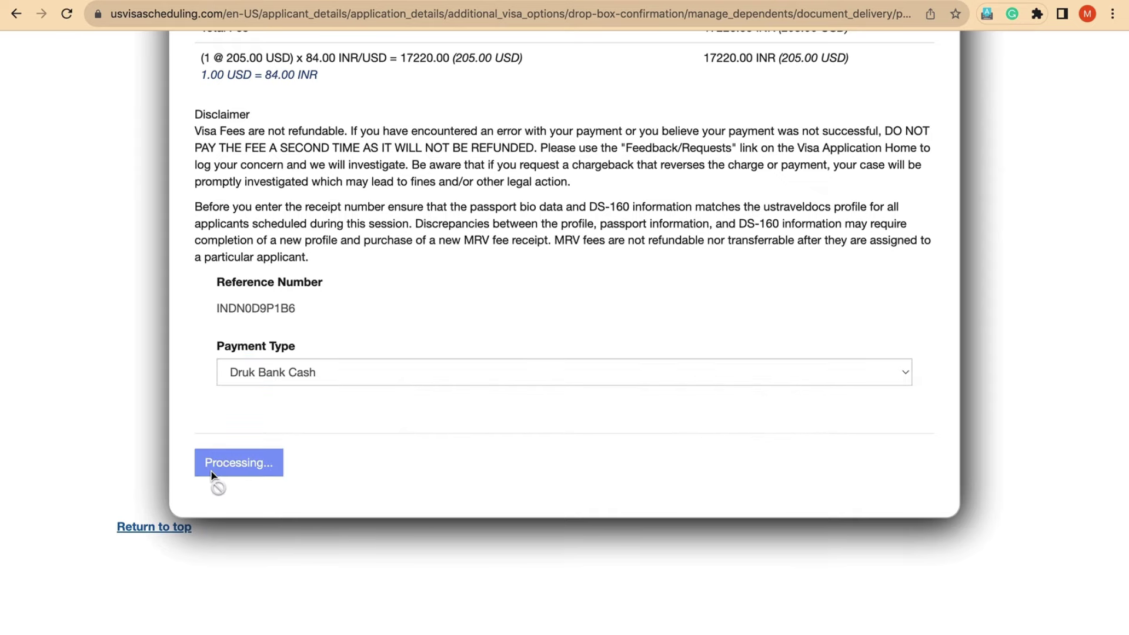
pyautogui.scroll(-5, 460, 506)
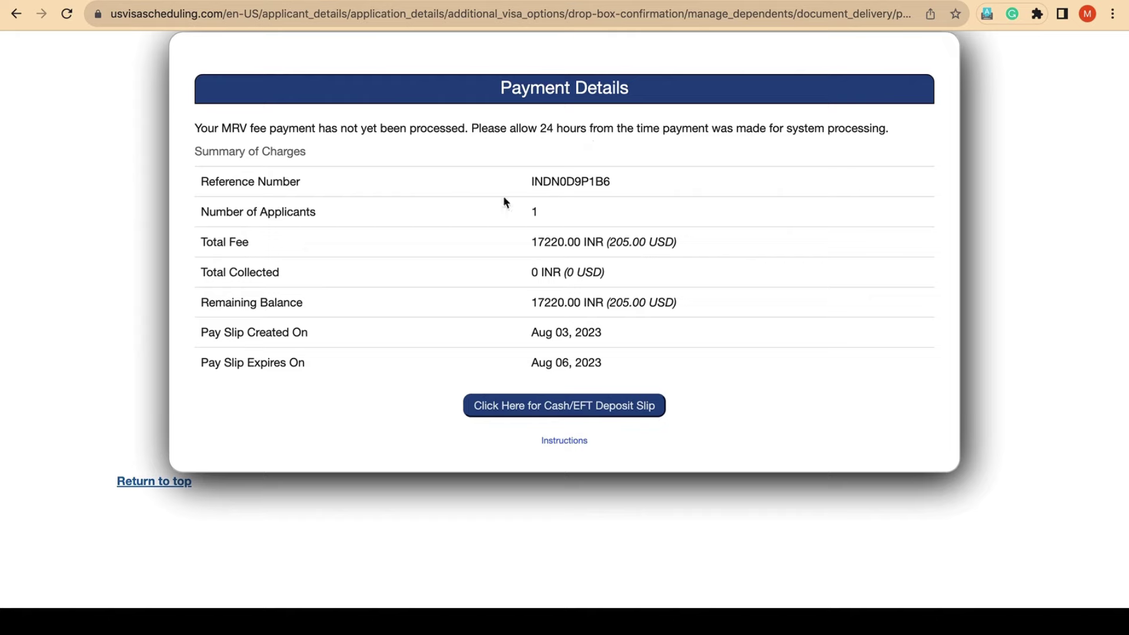
pyautogui.click(548, 415)
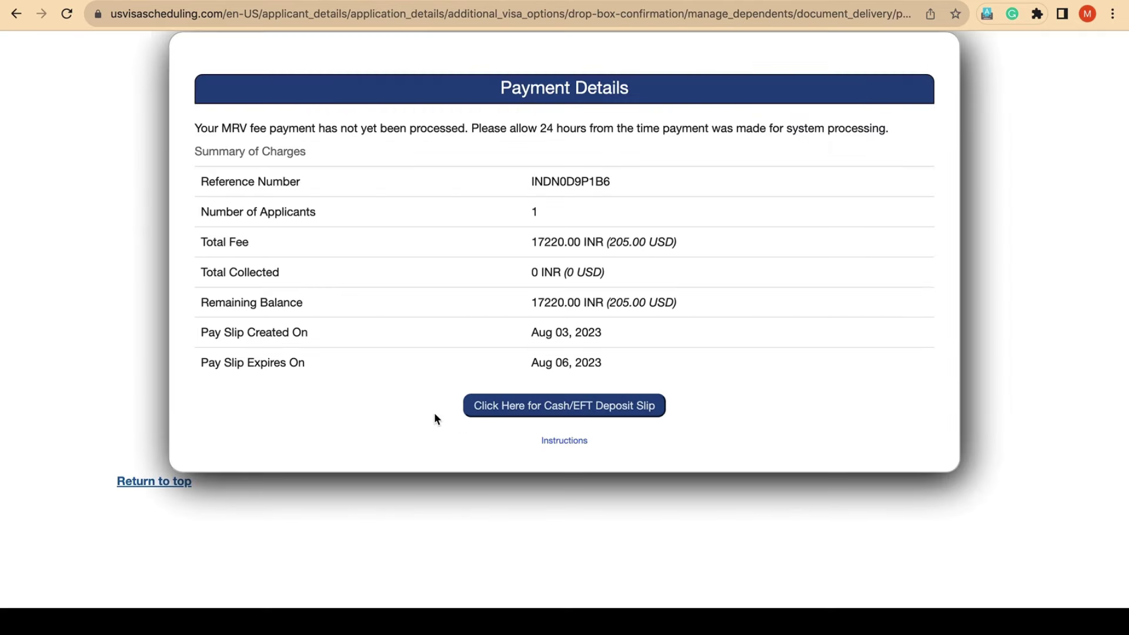
pyautogui.scroll(3, 373, 319)
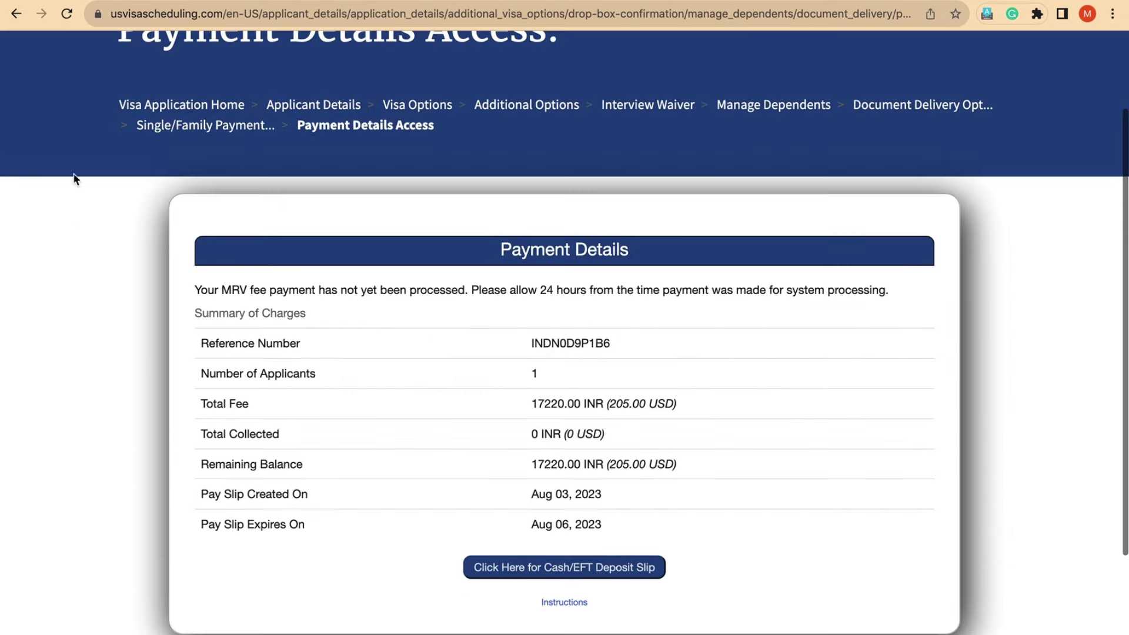
# Step: Return to Single/Family Payment and submit VFS EFT as the MRV fee payment type
pyautogui.click(210, 131)
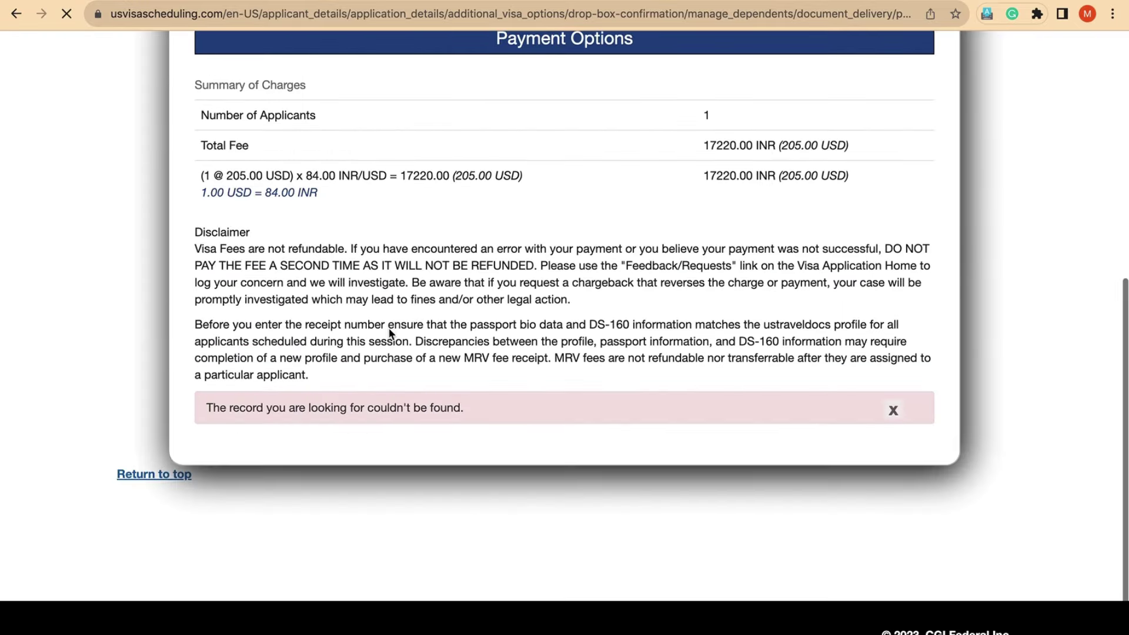
pyautogui.scroll(-6, 389, 334)
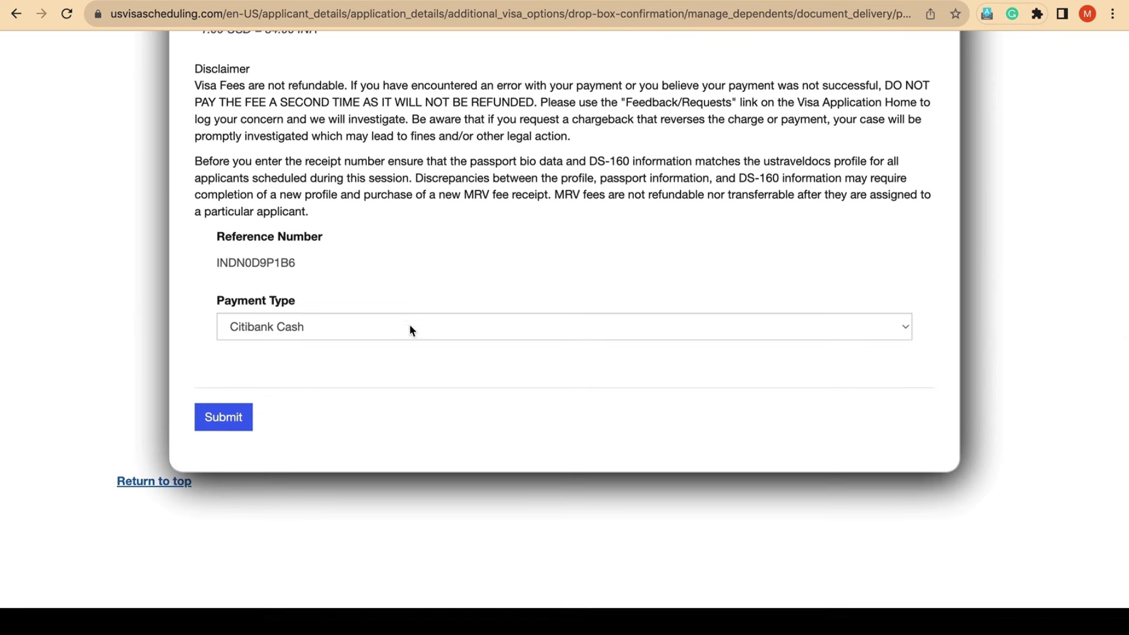
pyautogui.click(409, 323)
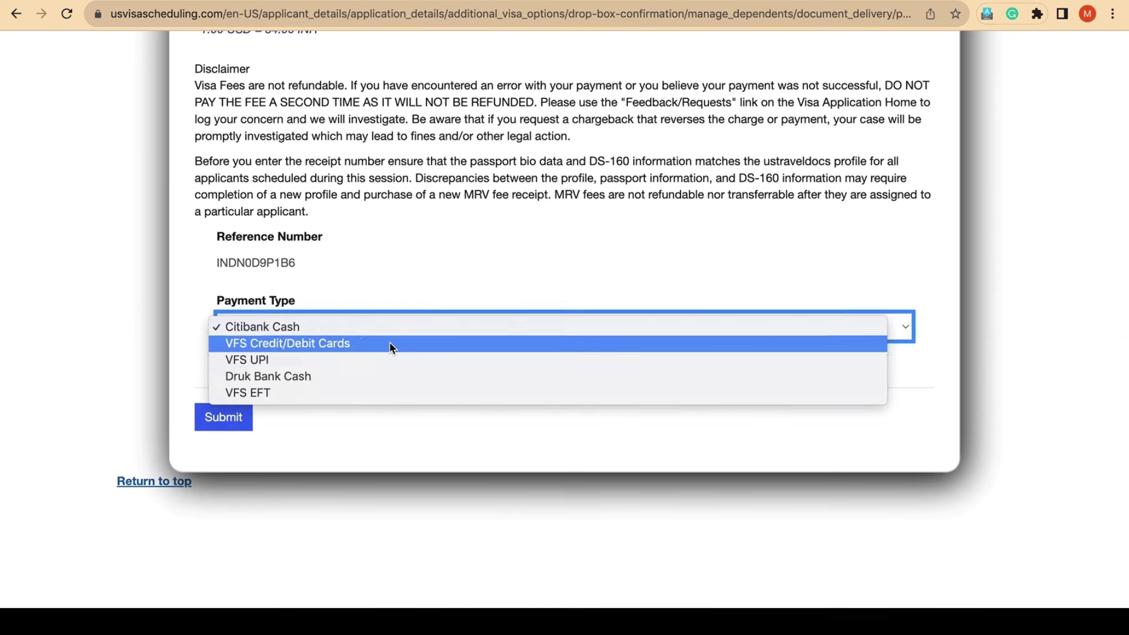
pyautogui.click(375, 392)
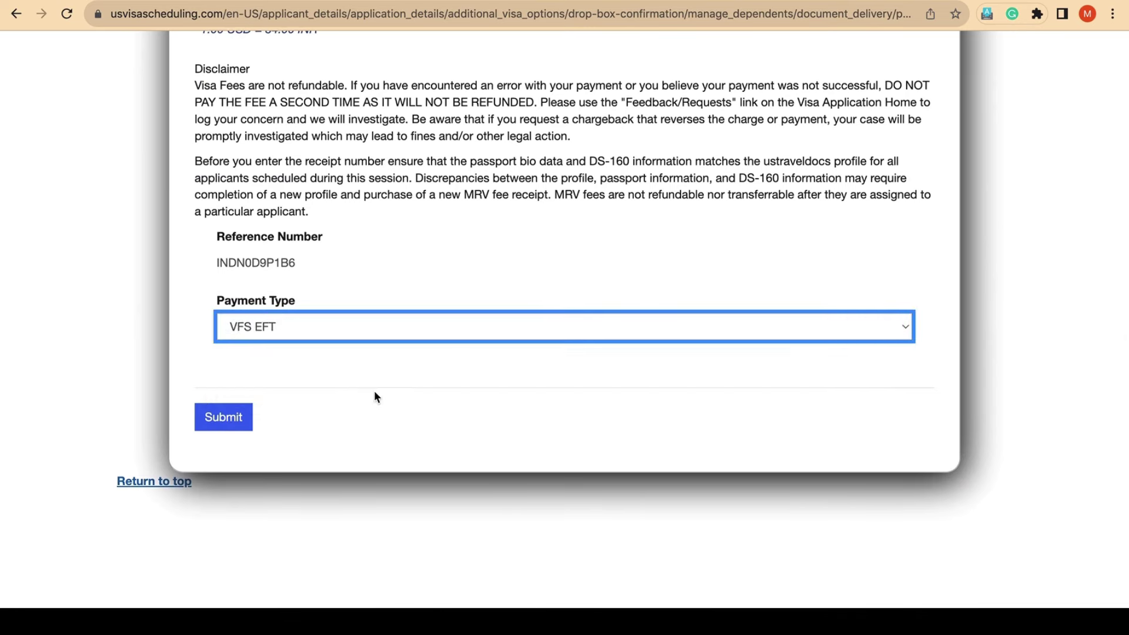
pyautogui.click(225, 421)
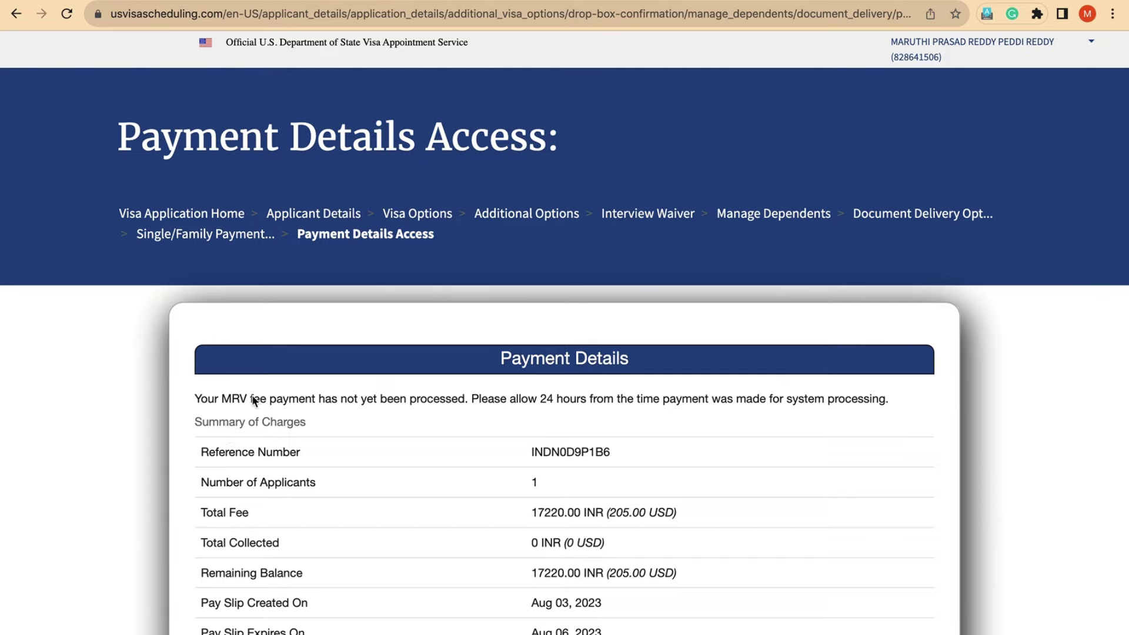
pyautogui.scroll(-5, 554, 364)
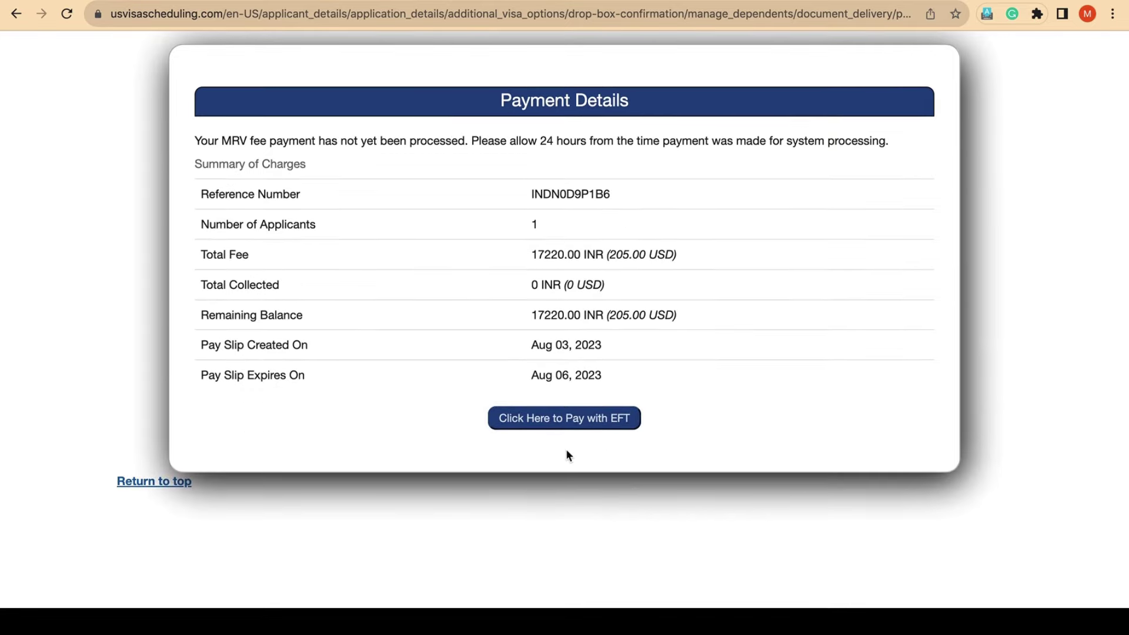
# Step: Open the VFS Global EFT form showing INR 15540 payable by 06/08/2023
pyautogui.click(564, 422)
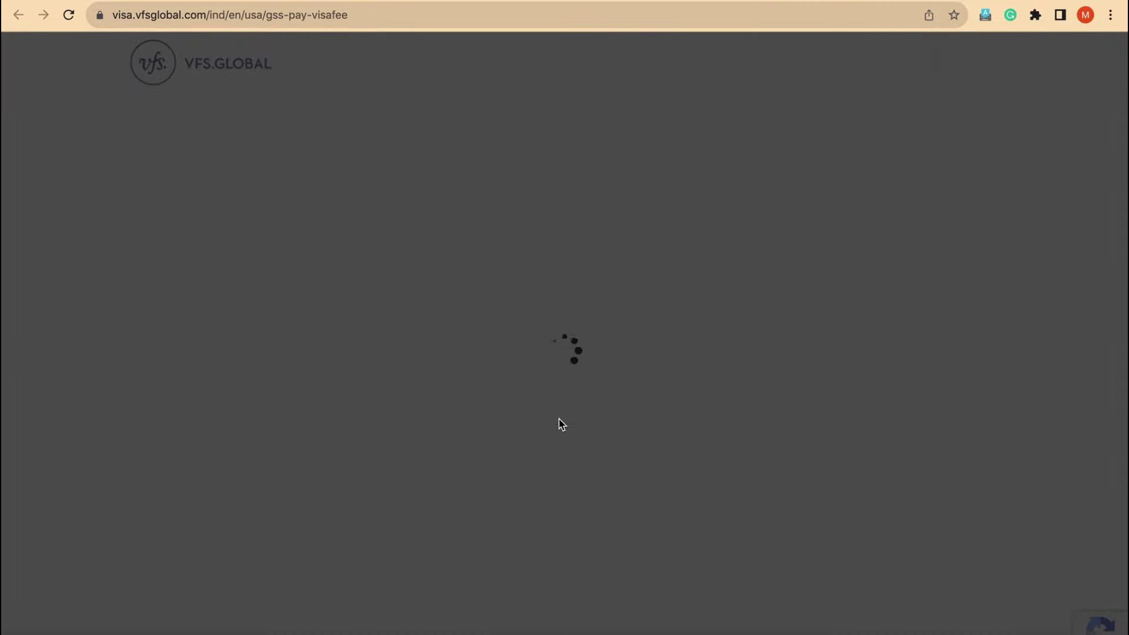
pyautogui.scroll(-3, 530, 424)
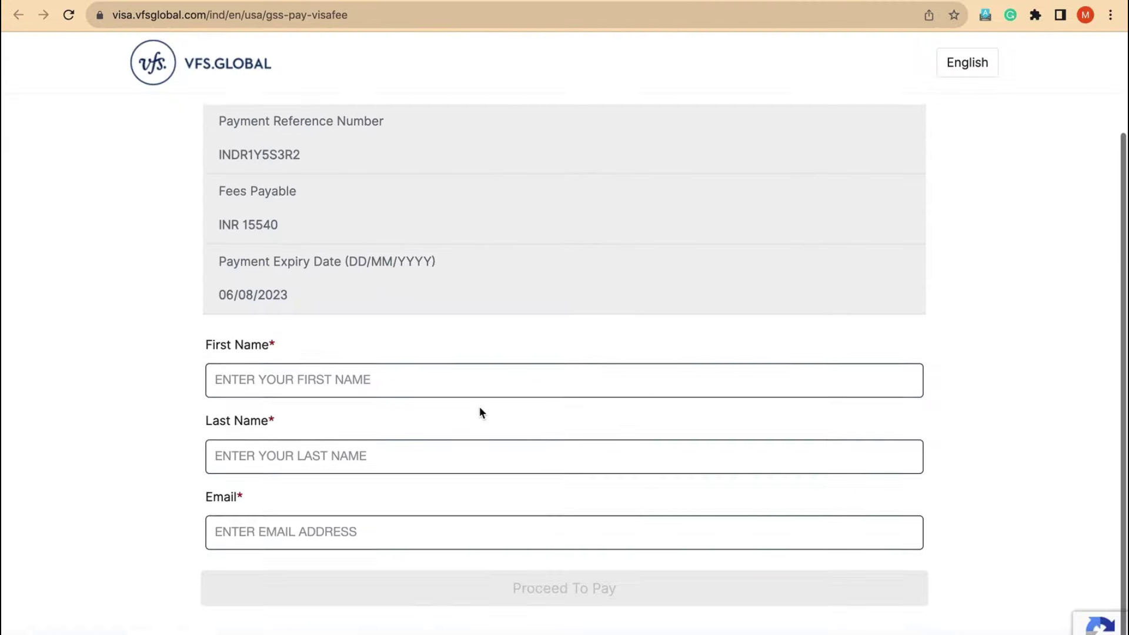